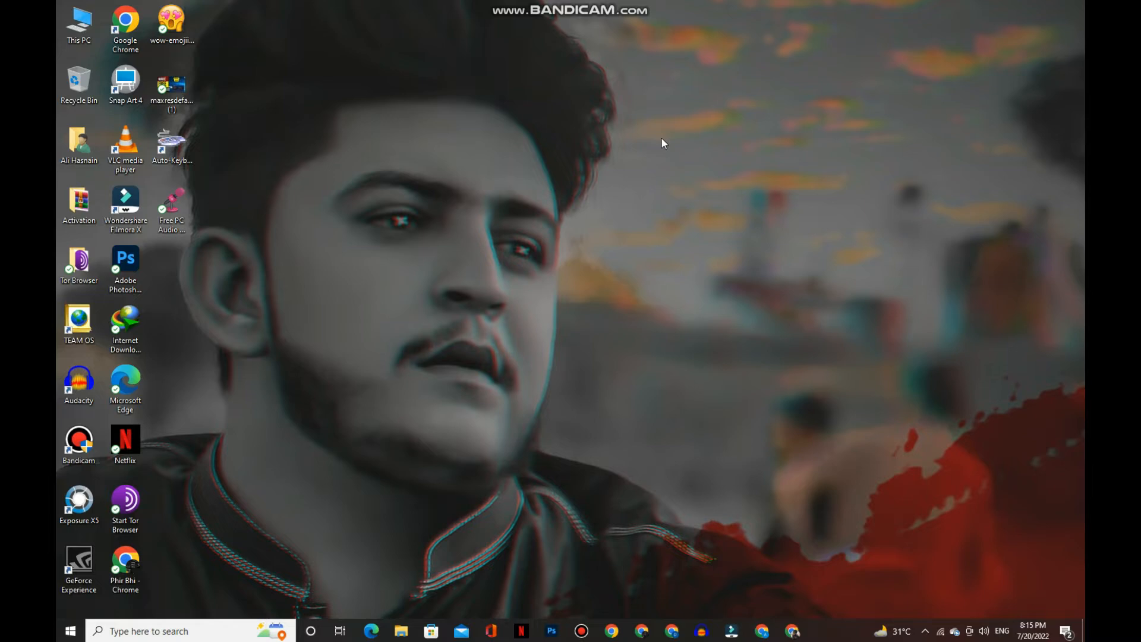
# - Refresh the Windows desktop and bring the Edge window showing Facebook to the front
pyautogui.rightClick(556, 218)
pyautogui.rightClick(462, 207)
pyautogui.click(487, 247)
pyautogui.click(581, 631)
pyautogui.click(581, 633)
pyautogui.rightClick(460, 226)
pyautogui.click(486, 267)
pyautogui.click(372, 628)
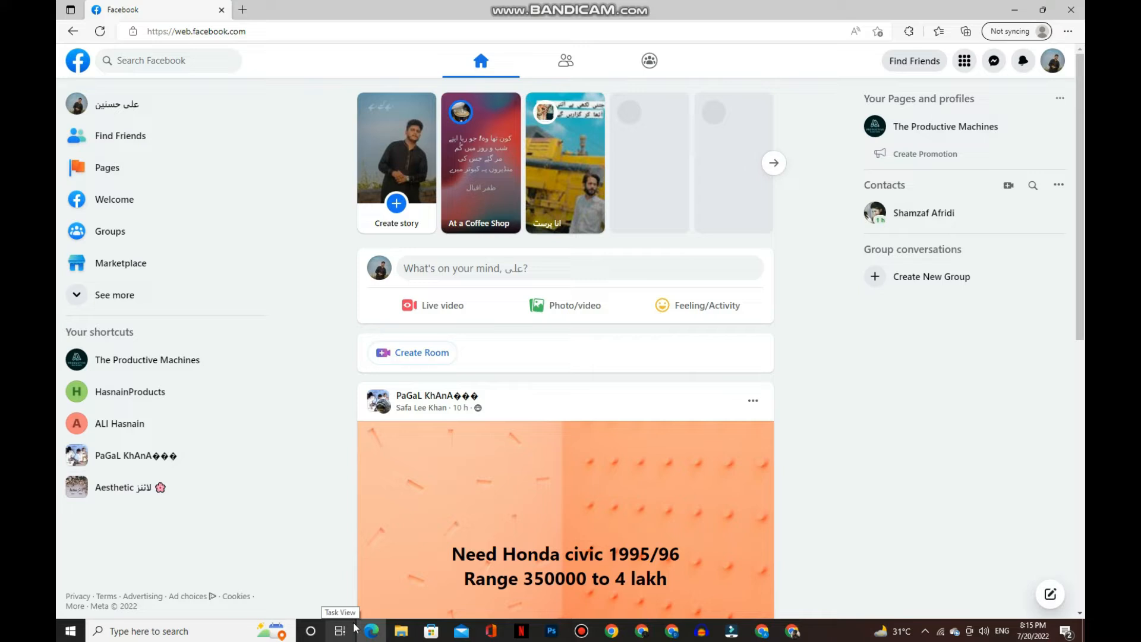
# - Reach the Pages and profiles list showing the three managed Pages through the Menu grid
pyautogui.click(132, 110)
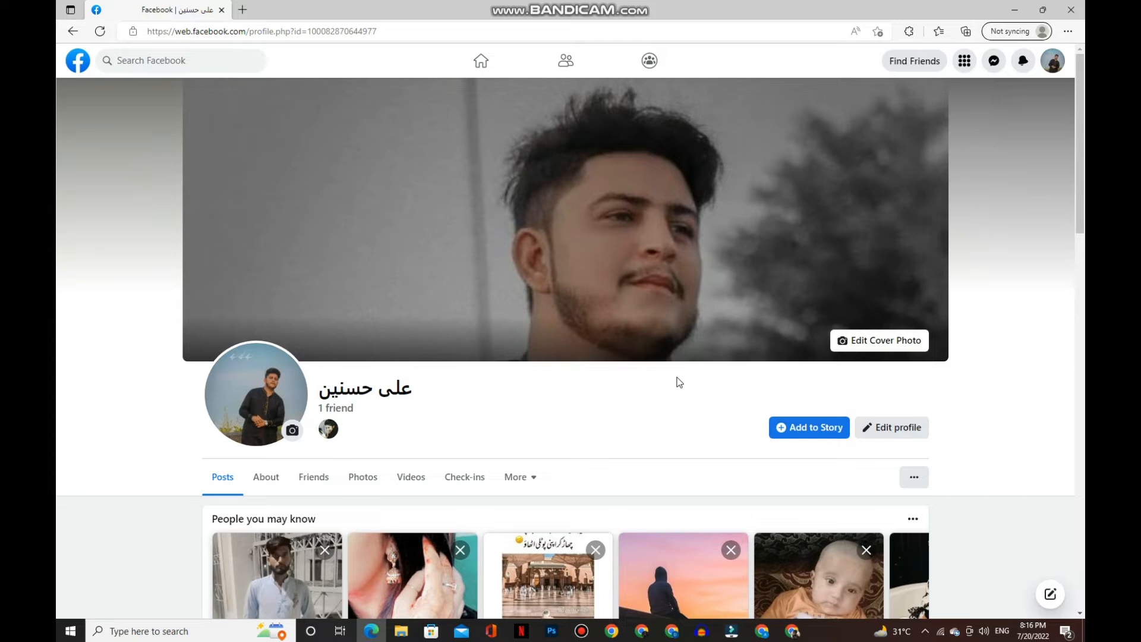
pyautogui.click(963, 62)
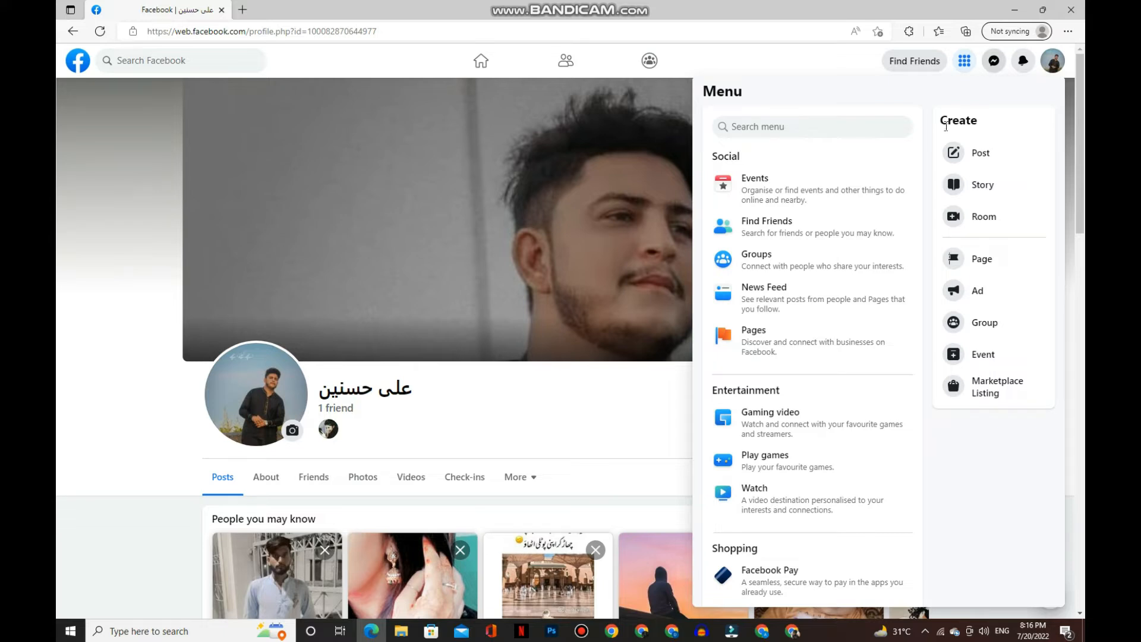
pyautogui.click(785, 349)
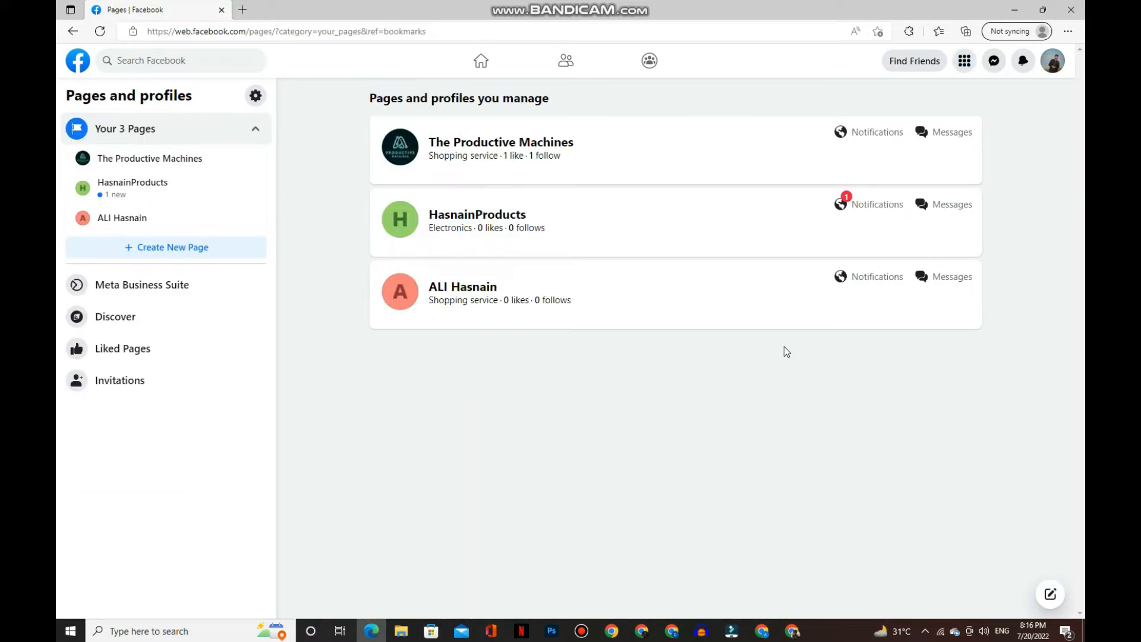
pyautogui.moveTo(351, 106); pyautogui.dragTo(604, 300)
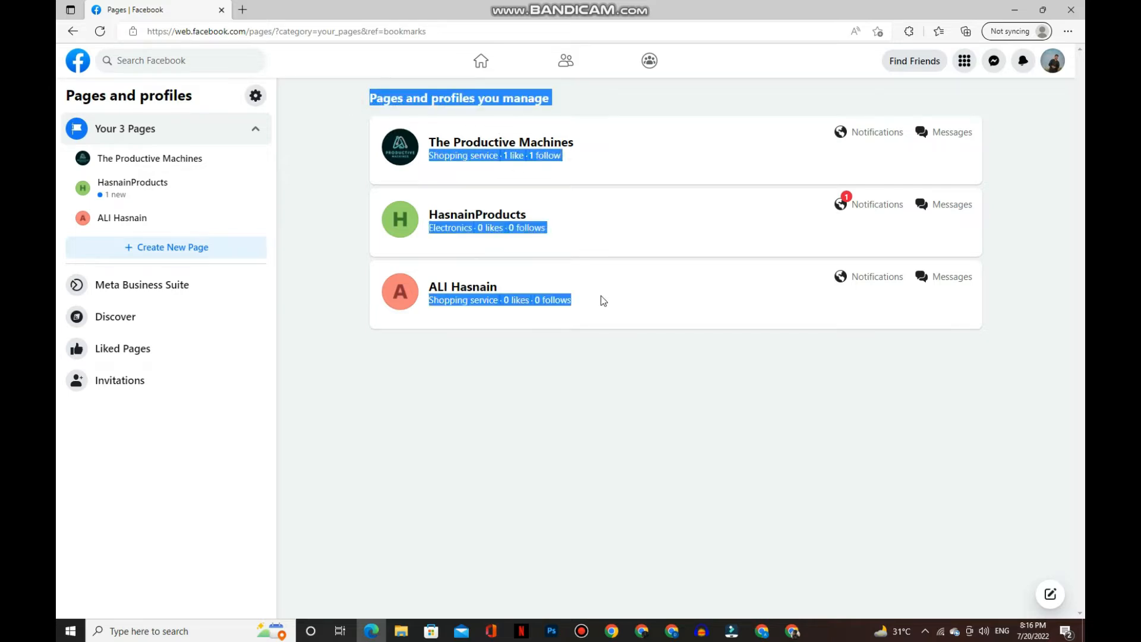
pyautogui.click(593, 372)
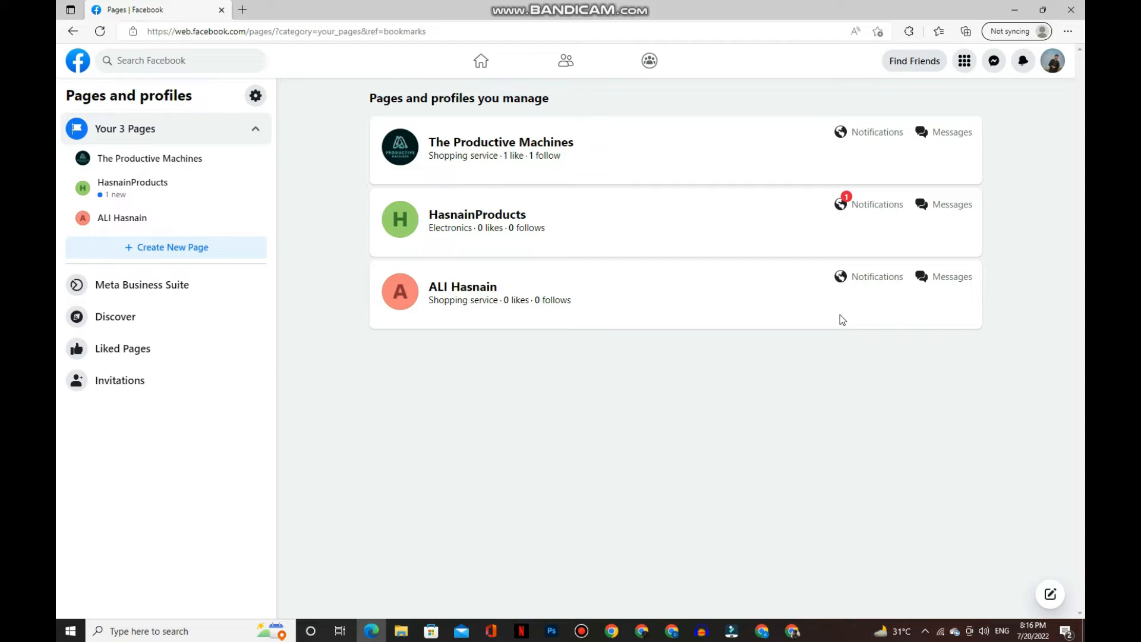
# - Start a new Page named 'HasnainProduction'
pyautogui.click(171, 249)
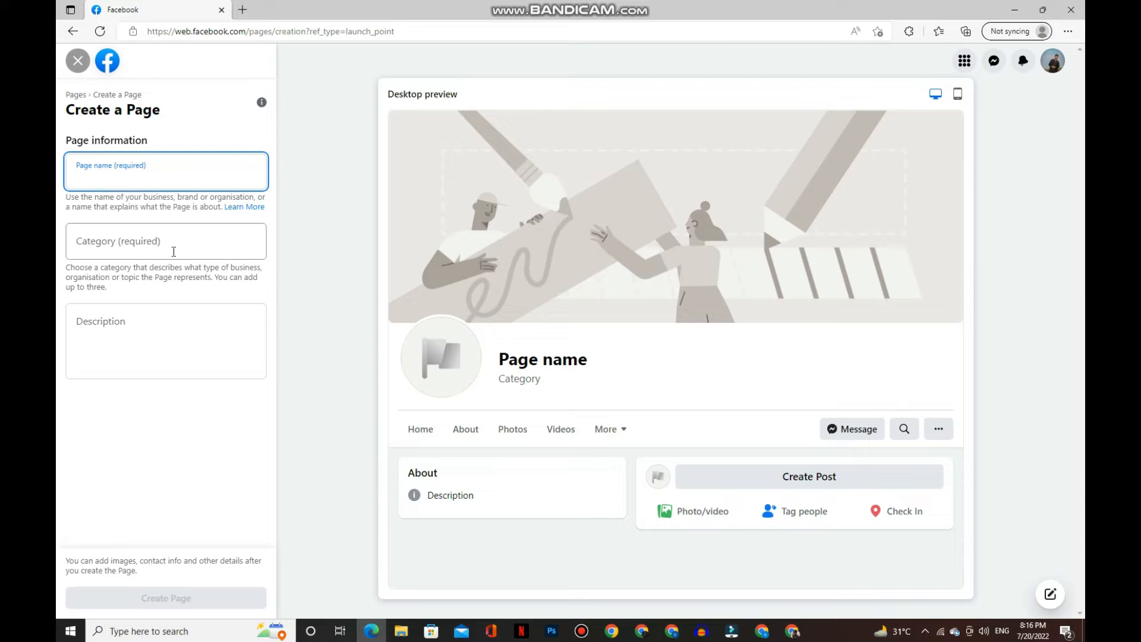
pyautogui.write('Hasnain')
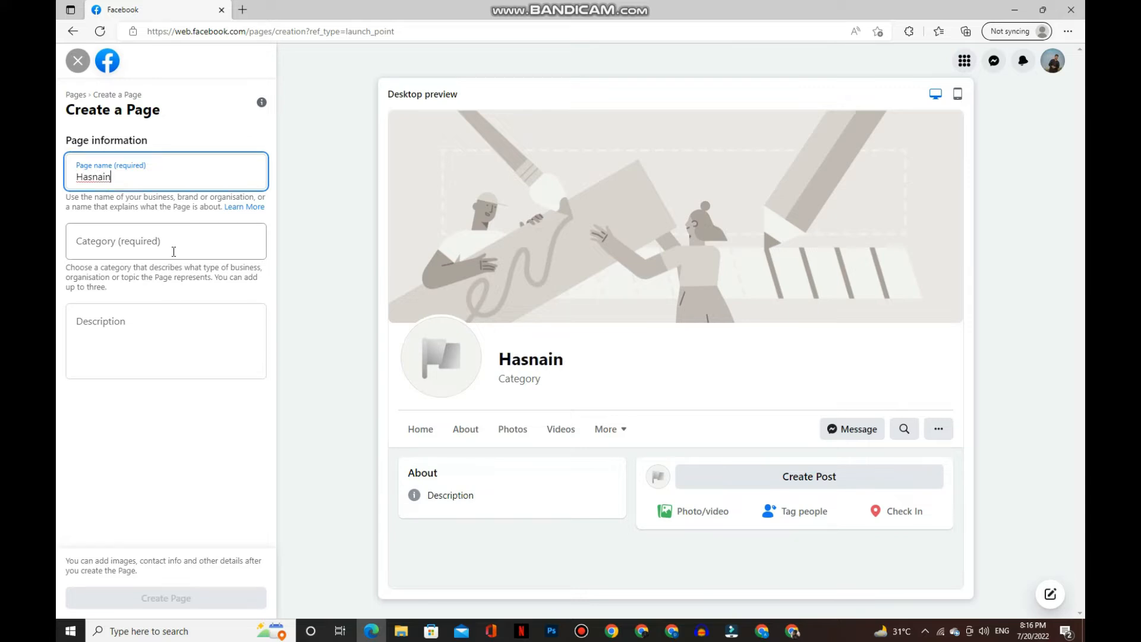
pyautogui.write('Production')
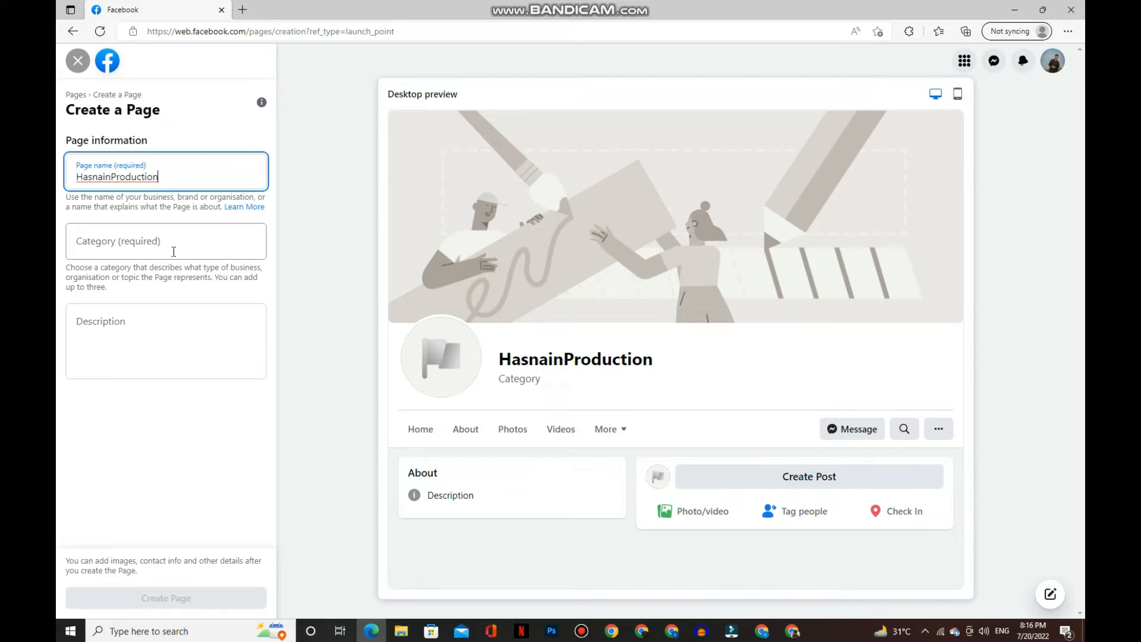
pyautogui.click(585, 634)
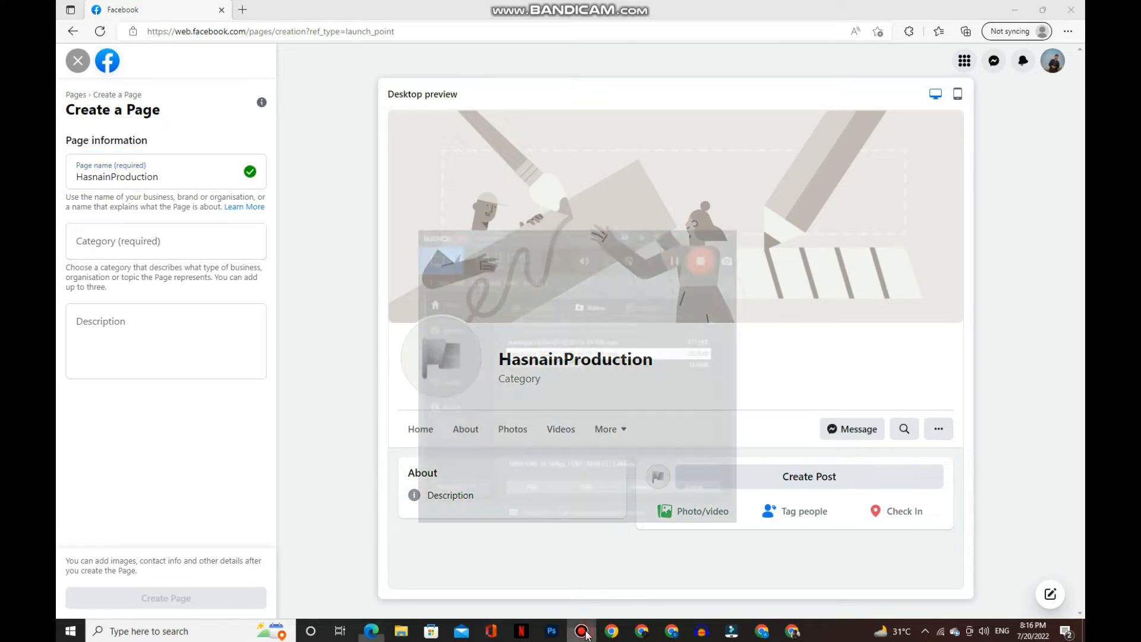
pyautogui.click(585, 633)
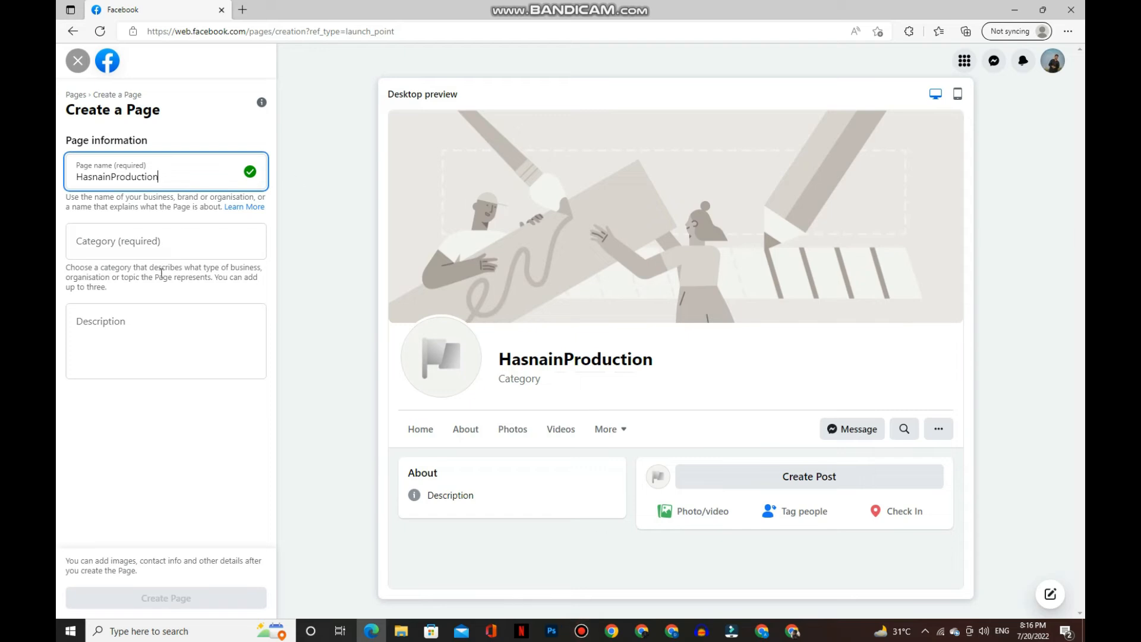
# - Add the categories Electronics, Computer company and Camera shop, then recheck the Page name
pyautogui.click(162, 248)
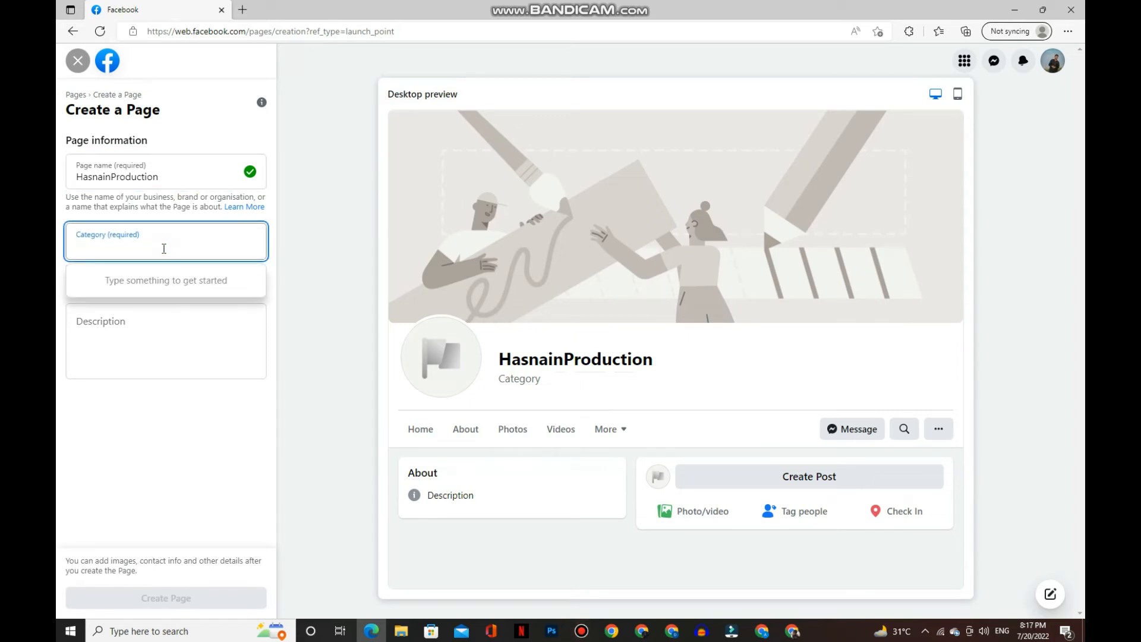
pyautogui.write('ele')
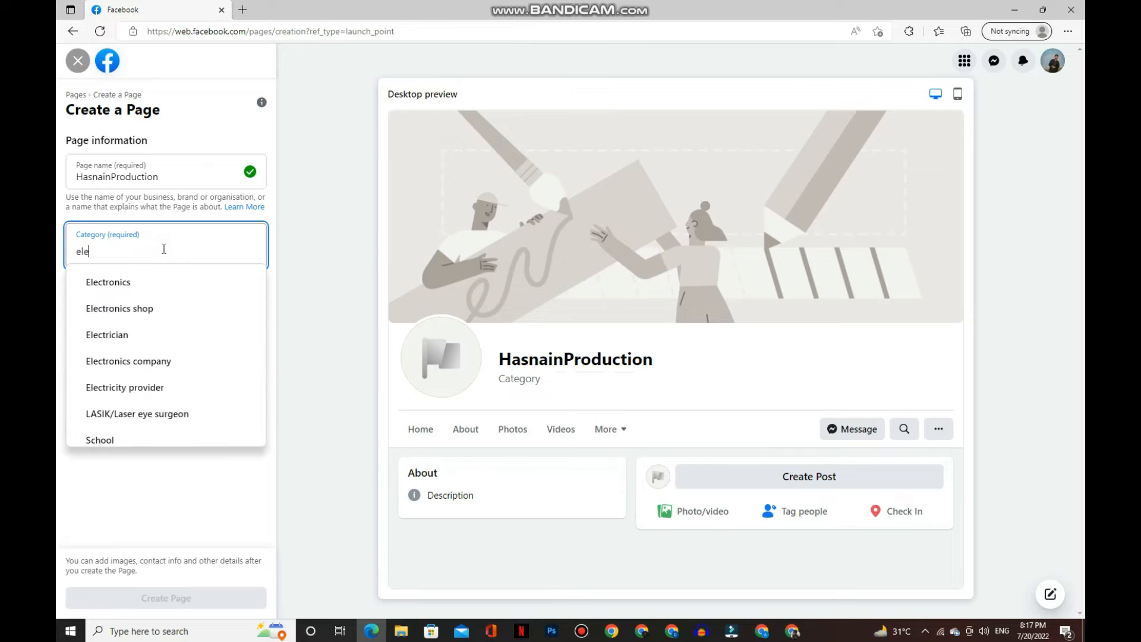
pyautogui.click(135, 292)
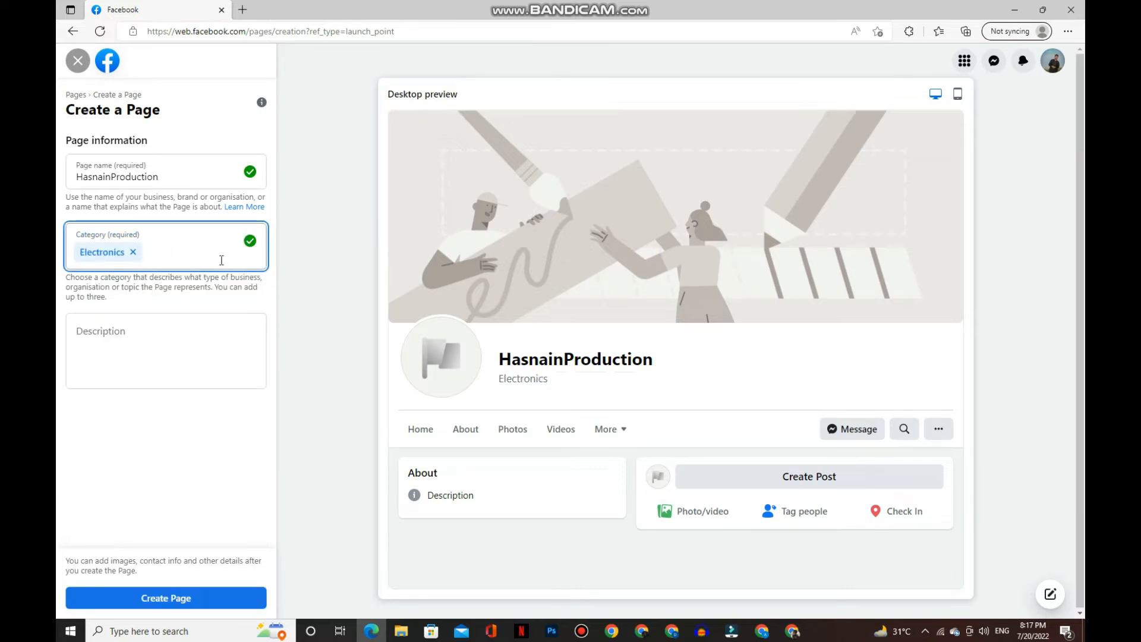
pyautogui.write('com')
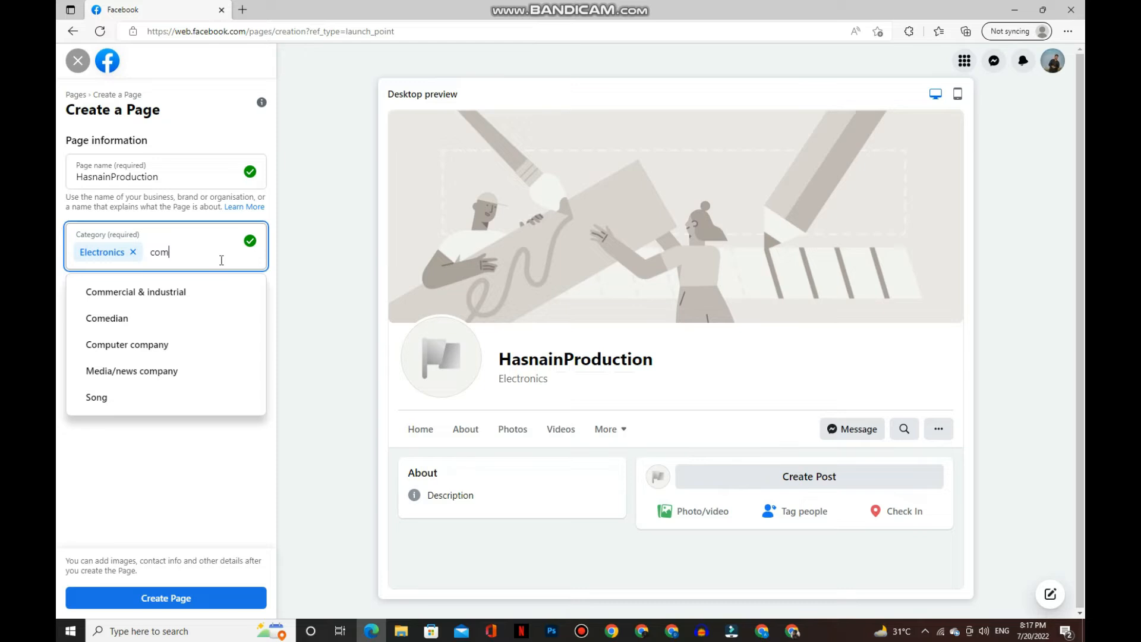
pyautogui.click(165, 351)
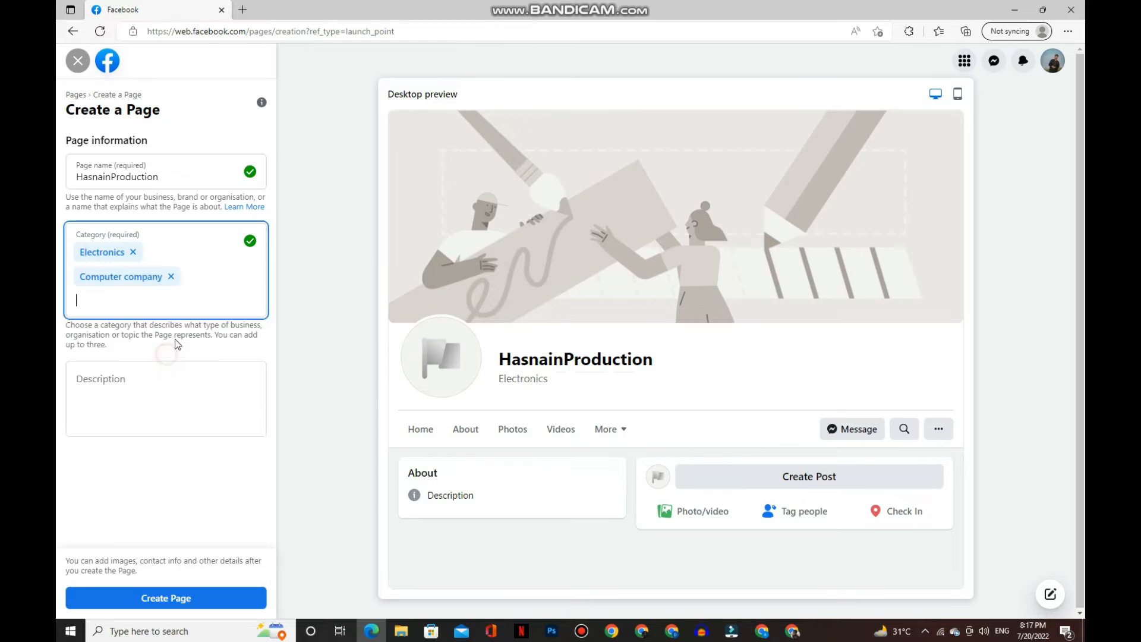
pyautogui.click(192, 306)
pyautogui.write('camer')
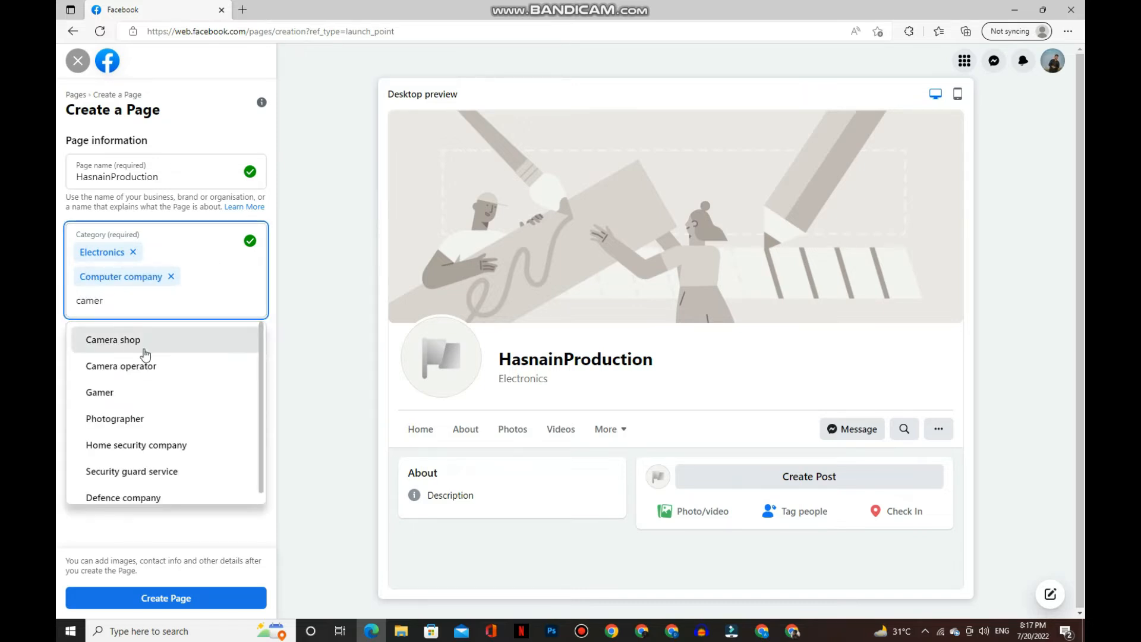
pyautogui.click(144, 355)
pyautogui.press('Tab')
pyautogui.doubleClick(161, 178)
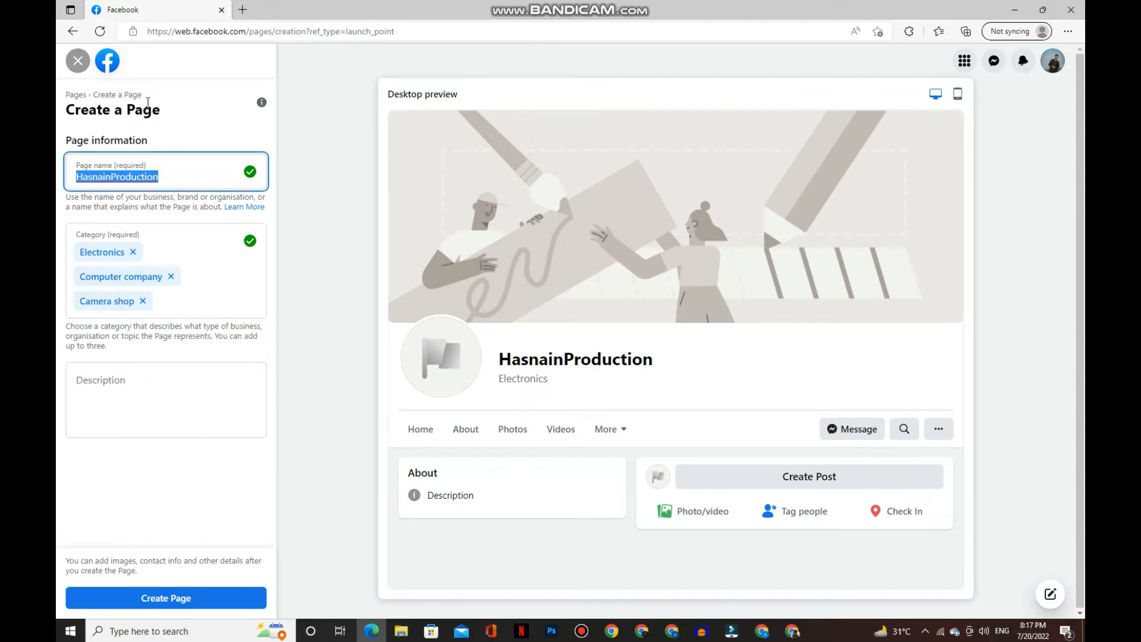
# - Enter the owner's name as the Page description, removing a stray '8'
pyautogui.click(173, 392)
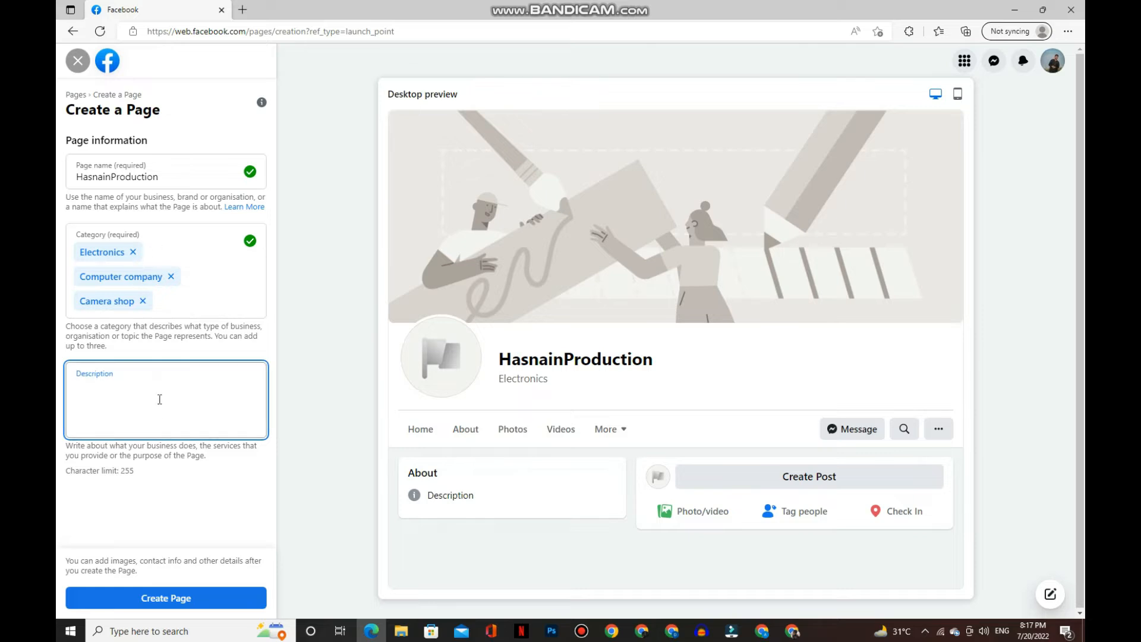
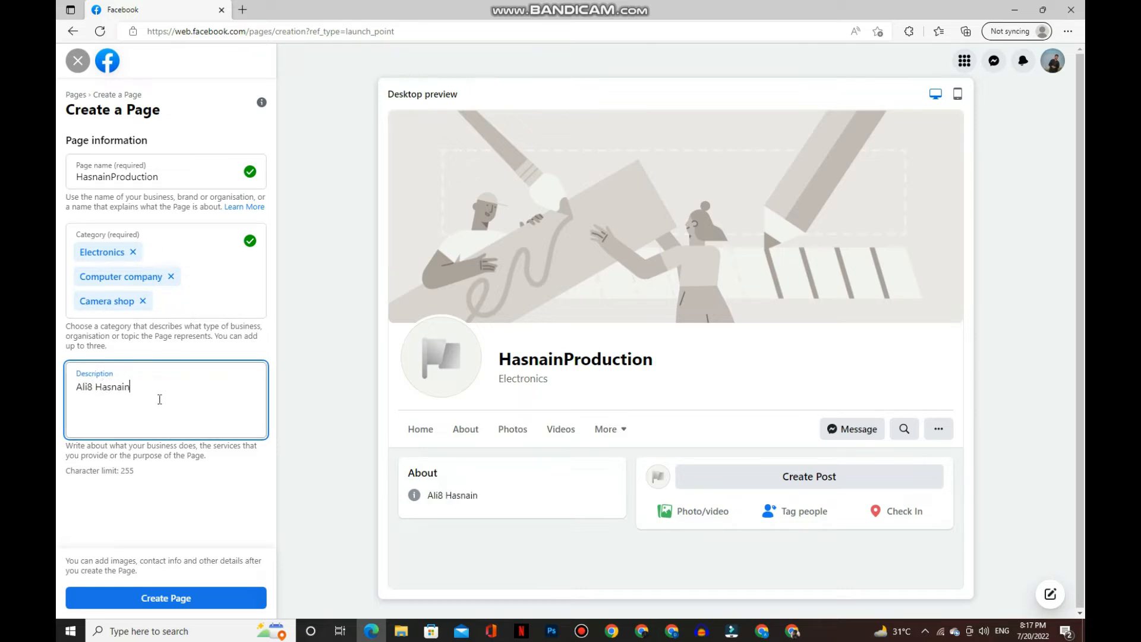
pyautogui.click(96, 385)
pyautogui.press('BackSpace')
pyautogui.press('BackSpace')
# - Create the HasnainProduction Page and close the setup form to return to the Pages list
pyautogui.click(166, 596)
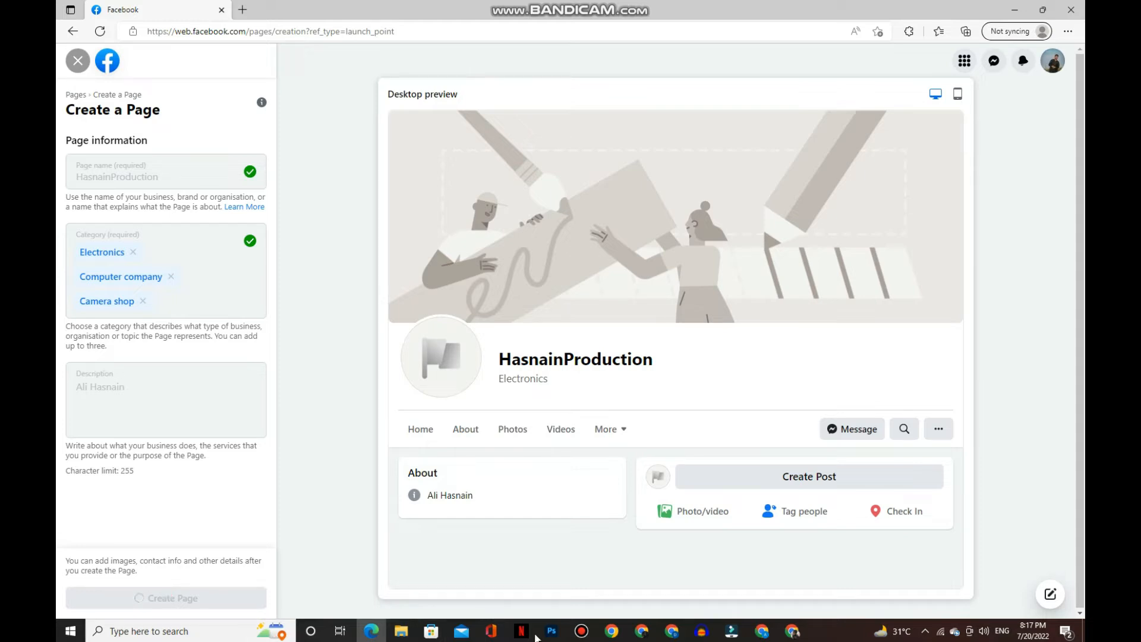
pyautogui.click(580, 631)
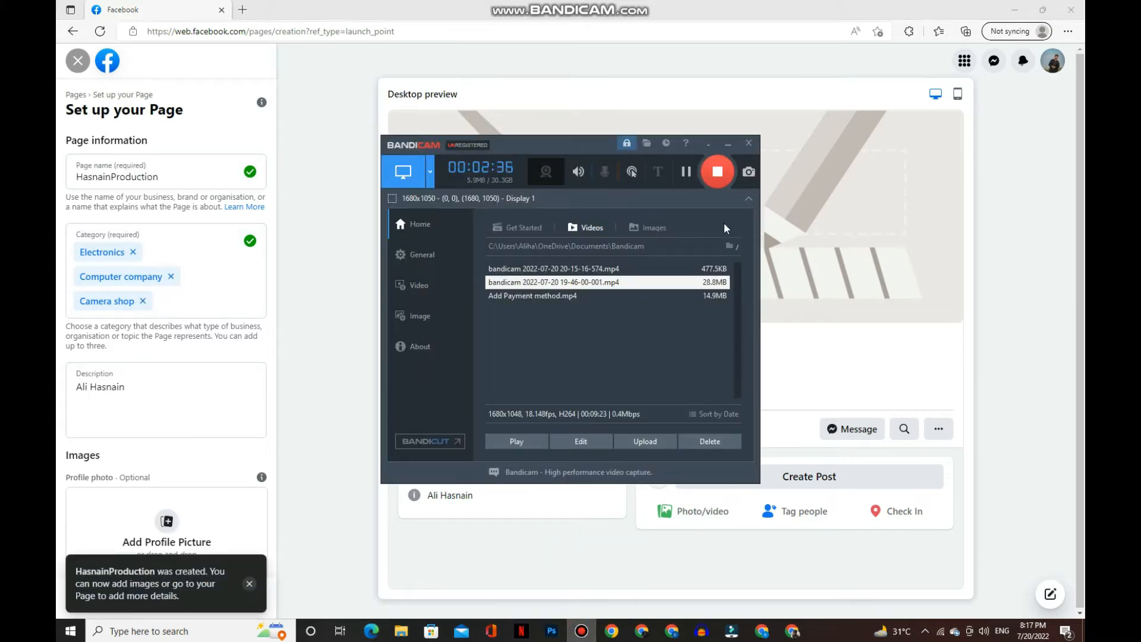
pyautogui.click(728, 144)
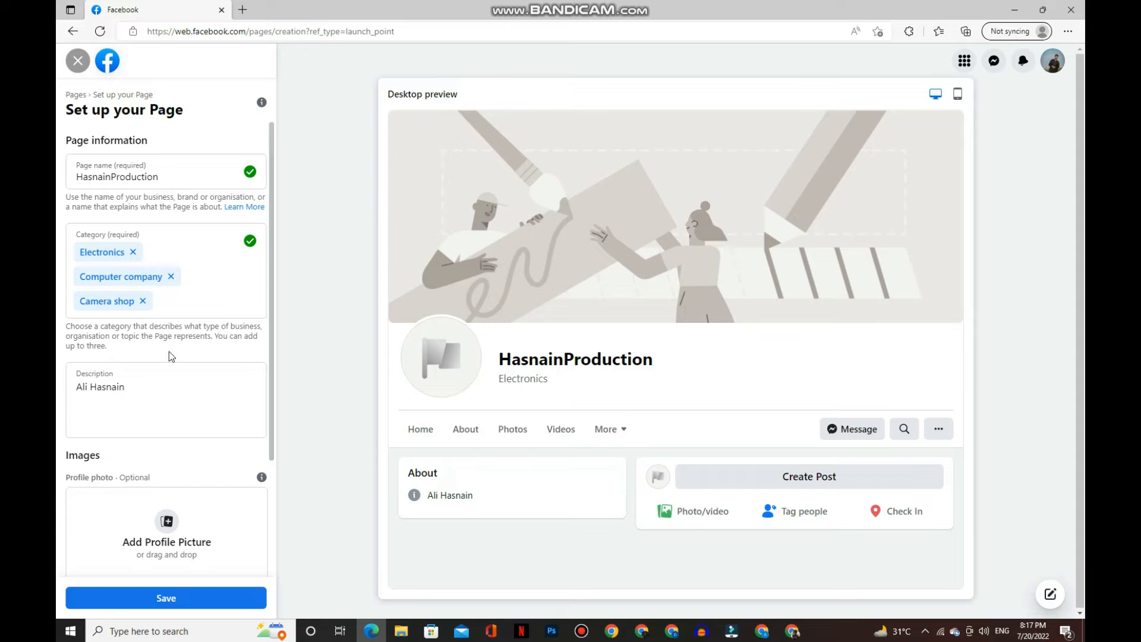
pyautogui.click(77, 61)
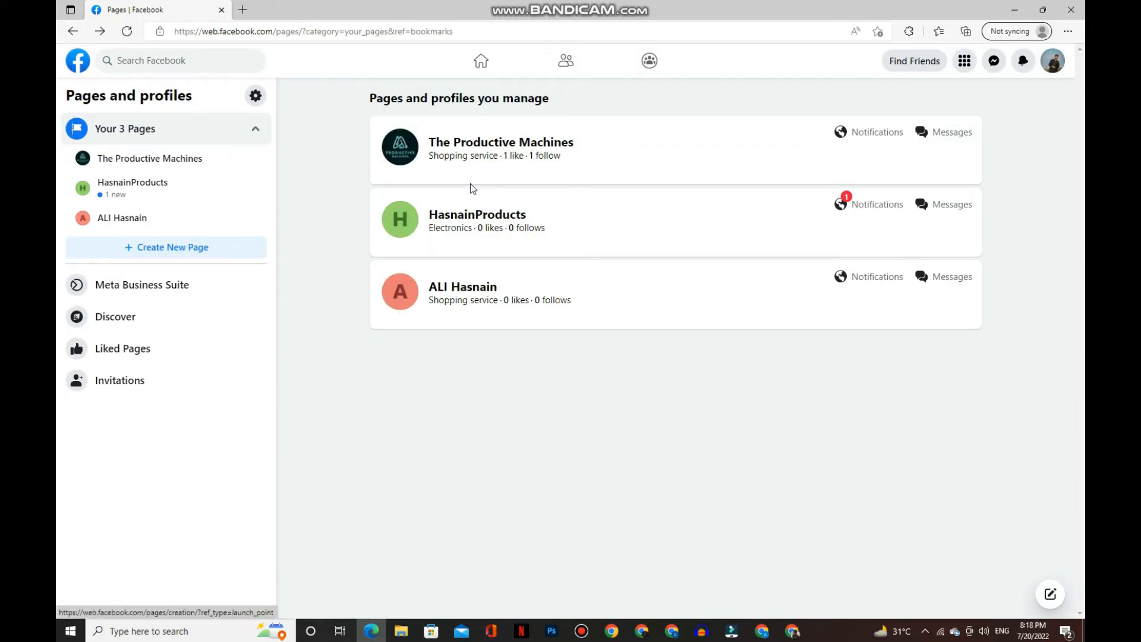
# - Open HasnainProduction after a reload, dismiss the WhatsApp prompt without connecting, and open its Settings
pyautogui.click(128, 33)
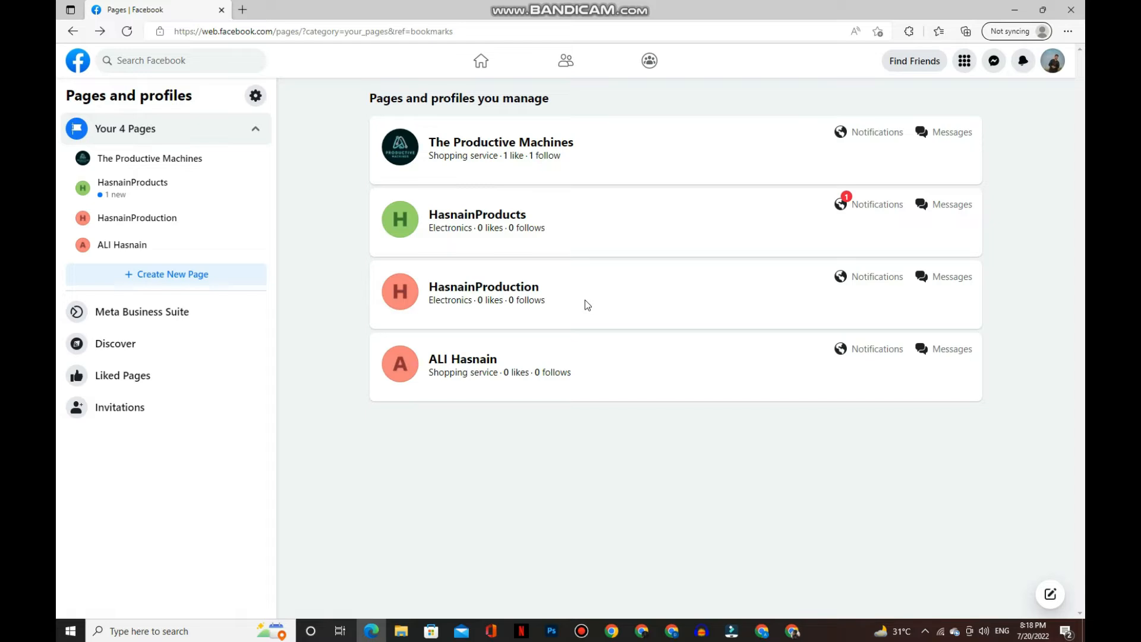
pyautogui.click(519, 291)
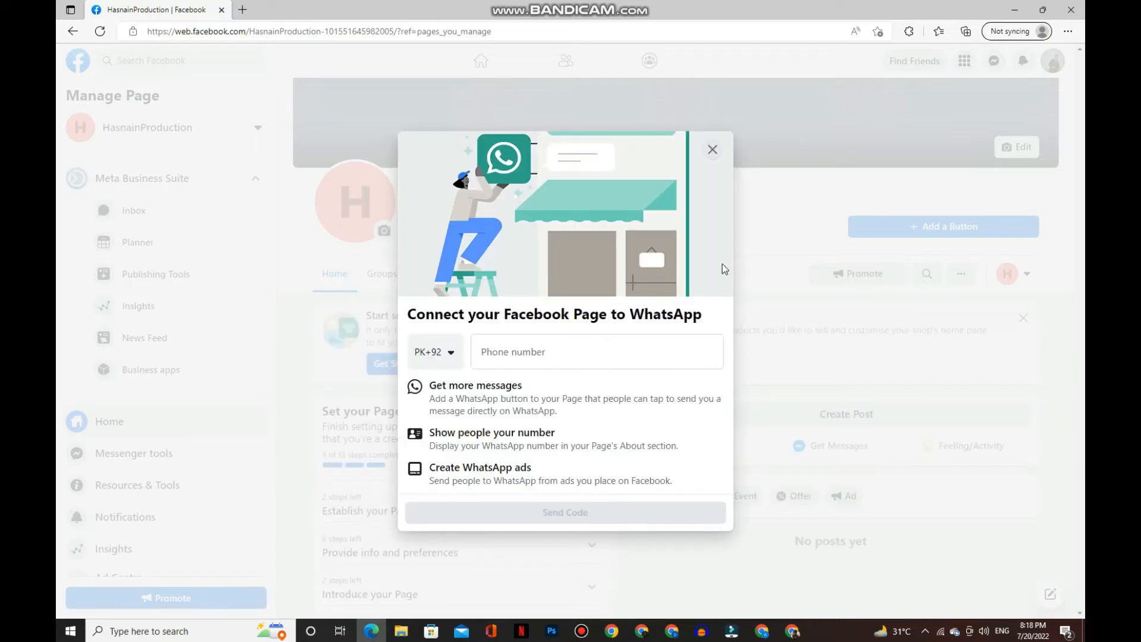
pyautogui.click(712, 151)
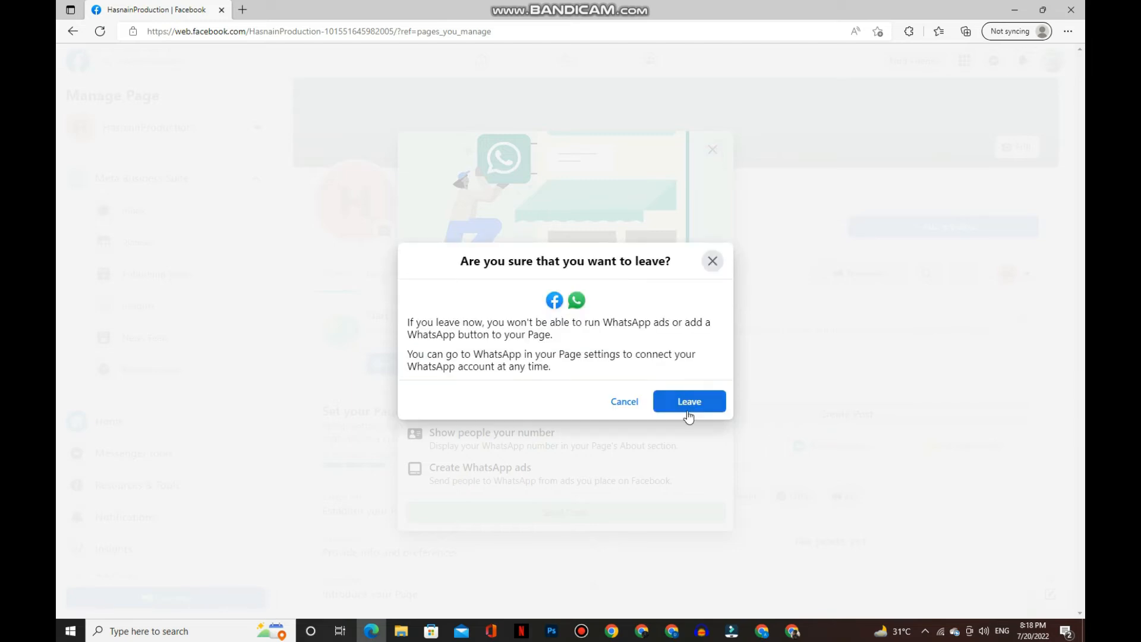
pyautogui.click(687, 409)
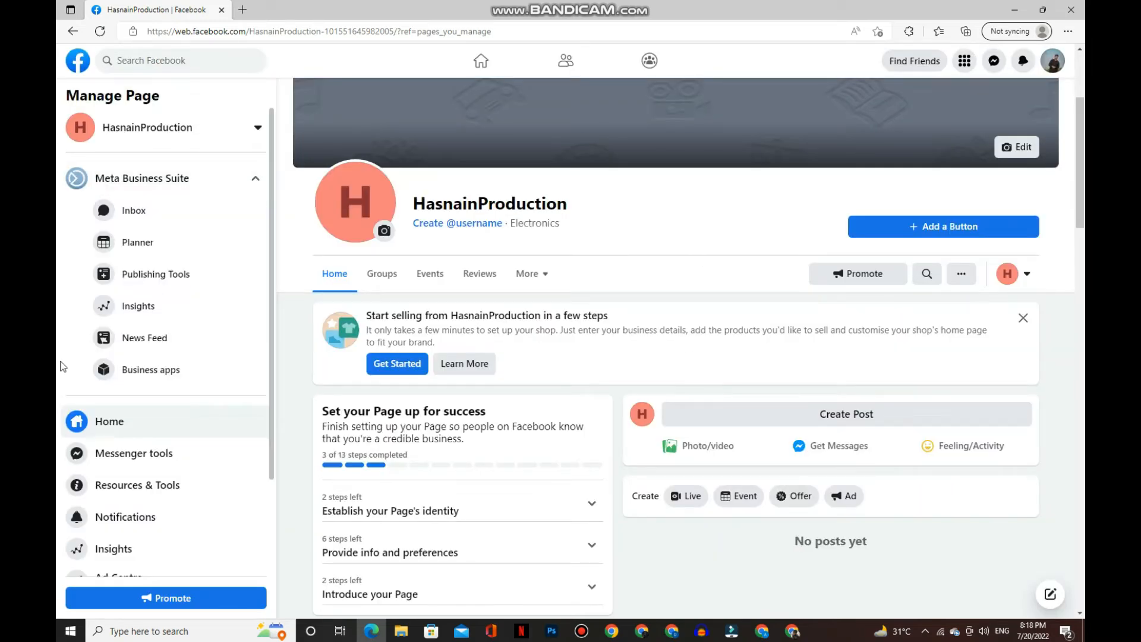
pyautogui.scroll(-2, 65, 369)
pyautogui.click(131, 557)
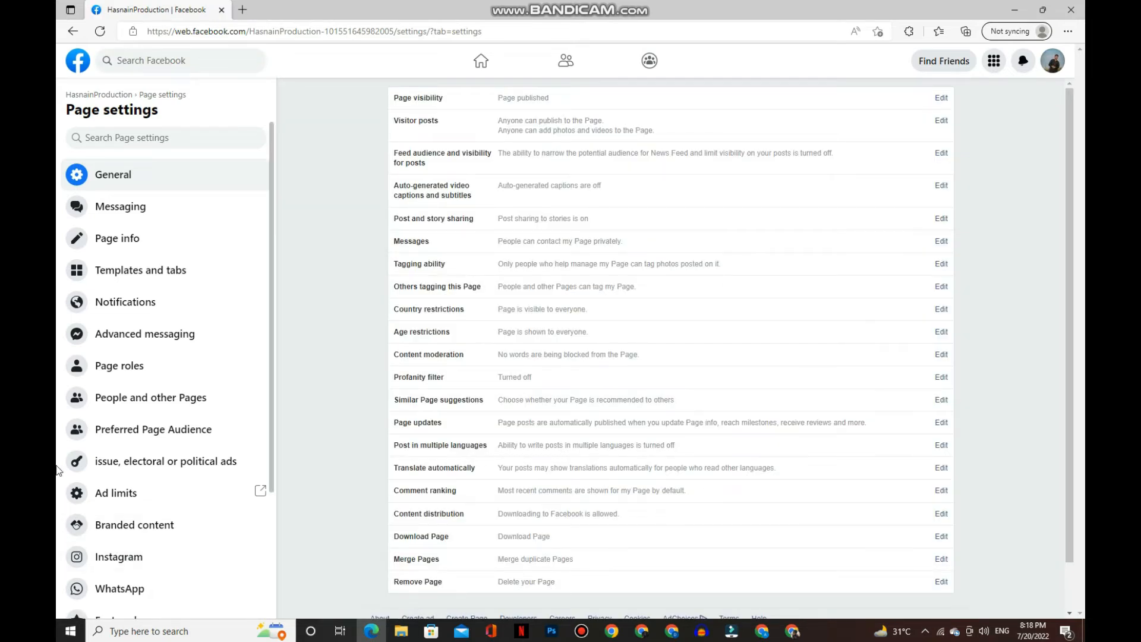
# - Open the Page roles section of the HasnainProduction settings
pyautogui.moveTo(156, 363); pyautogui.dragTo(130, 366)
pyautogui.click(131, 367)
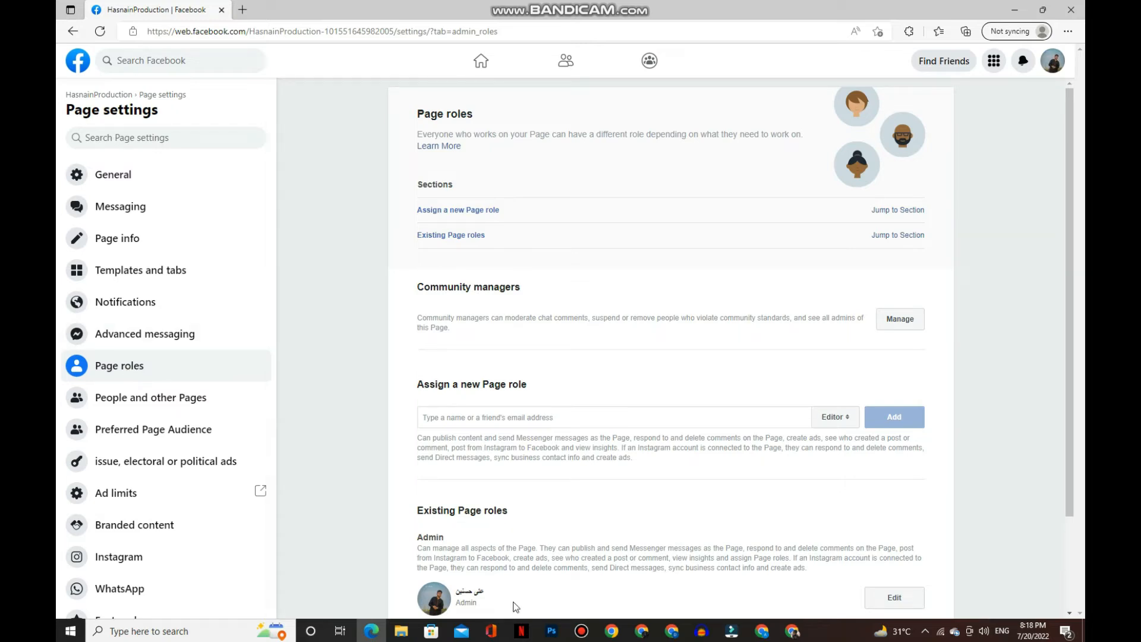
pyautogui.click(581, 630)
pyautogui.click(581, 630)
# - Choose Admin as the new Page role, leaving the name or e-mail field empty
pyautogui.click(835, 418)
pyautogui.click(832, 402)
pyautogui.click(831, 443)
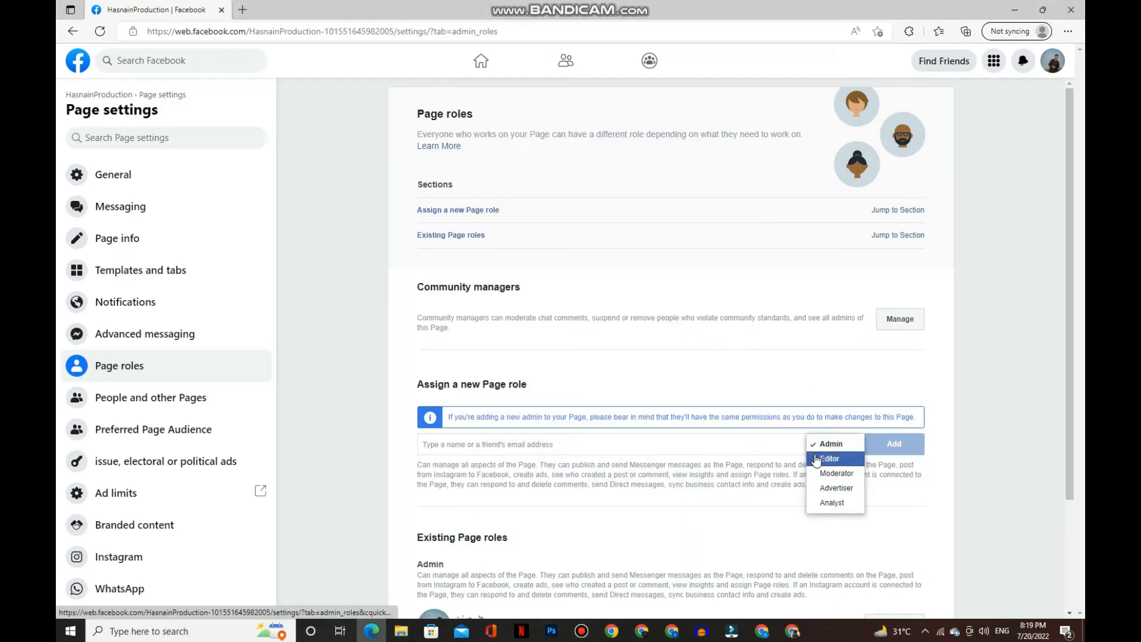
pyautogui.click(830, 444)
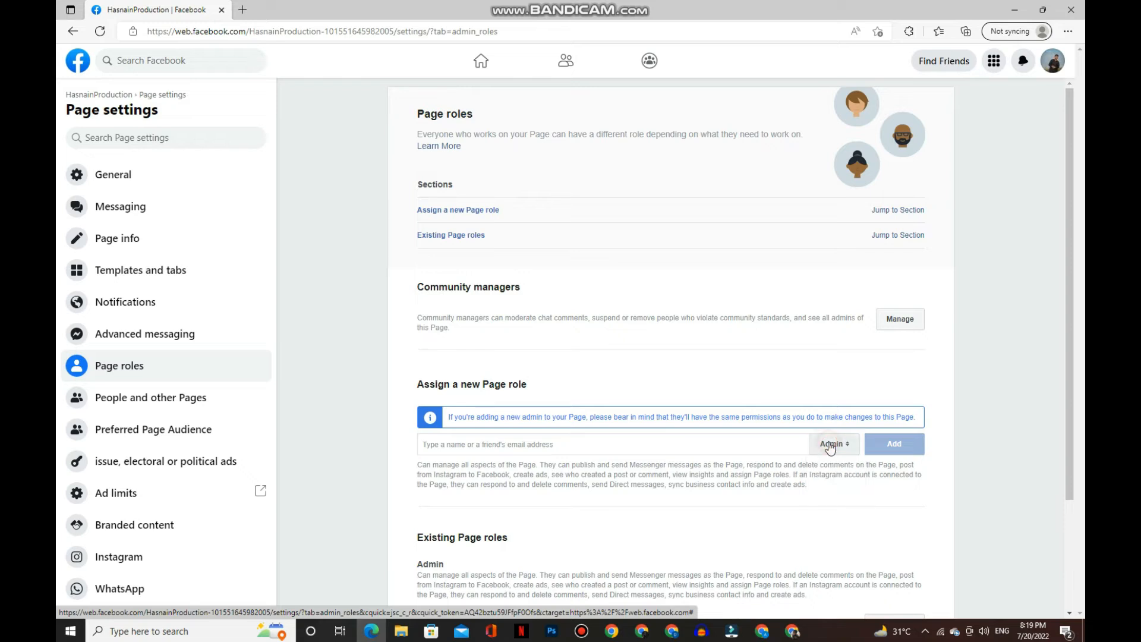
pyautogui.click(741, 443)
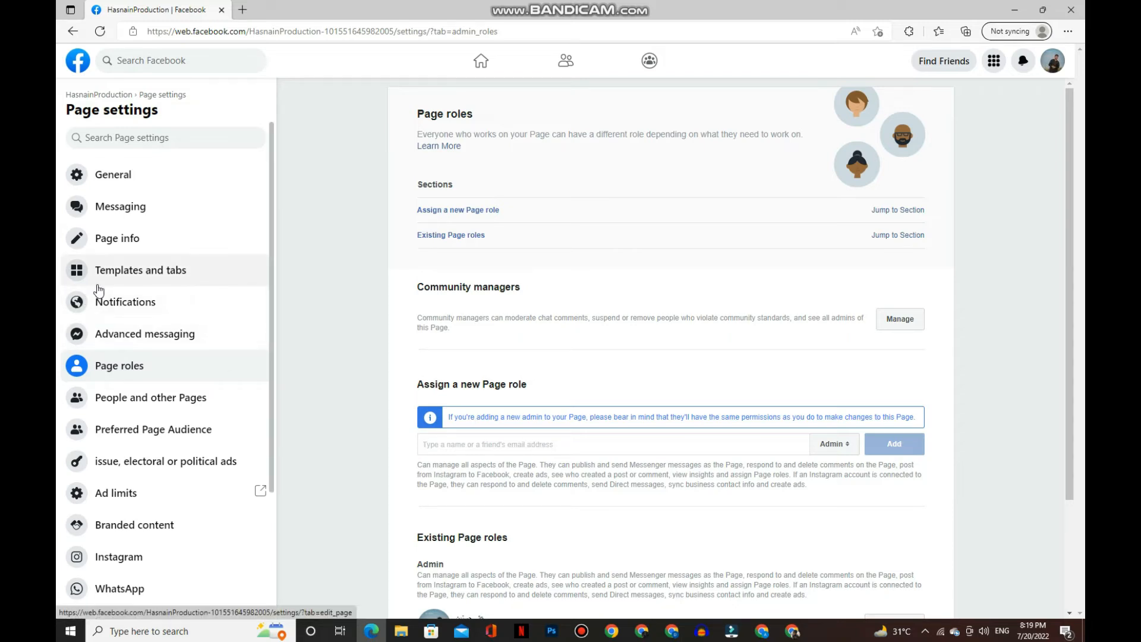
pyautogui.click(464, 444)
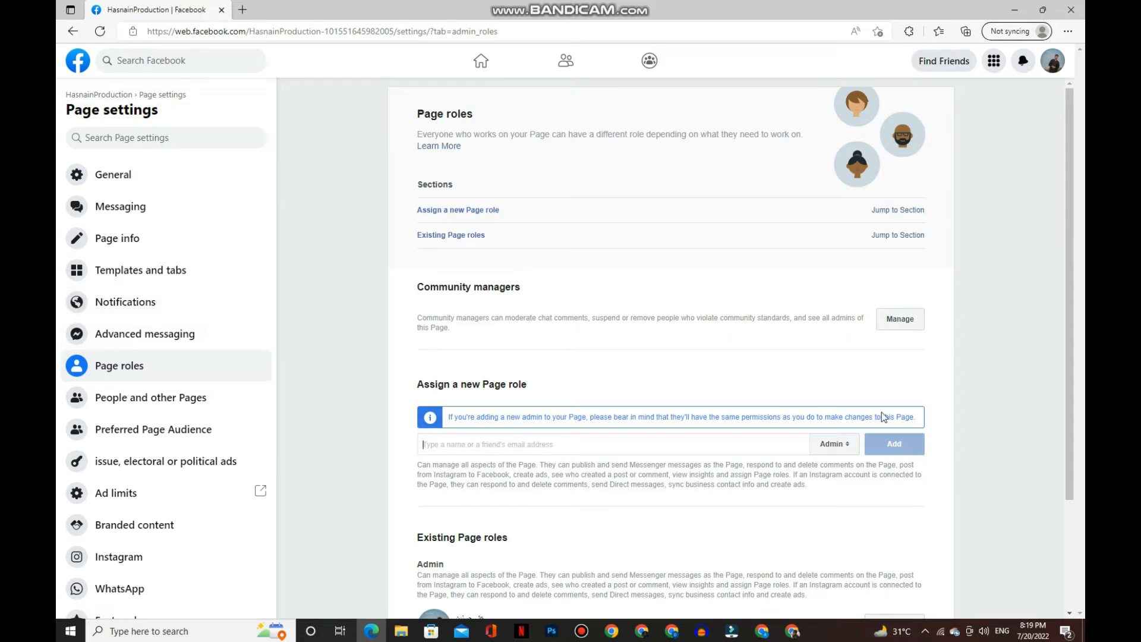
pyautogui.click(422, 380)
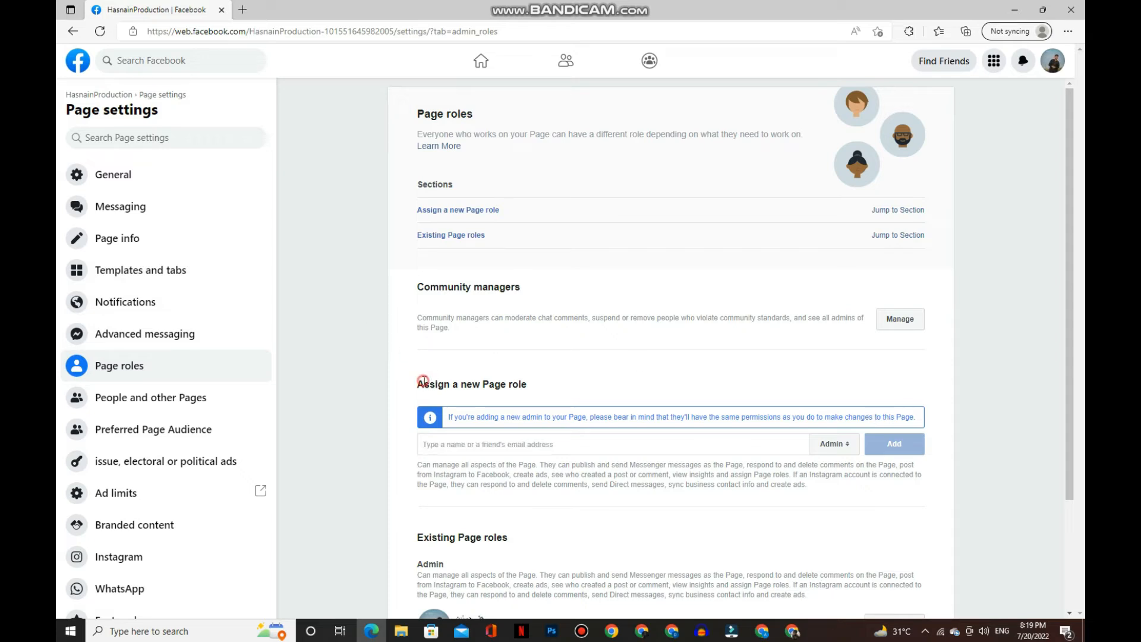
# - Replace the Standard template with the Shopping template in Templates and tabs
pyautogui.click(126, 282)
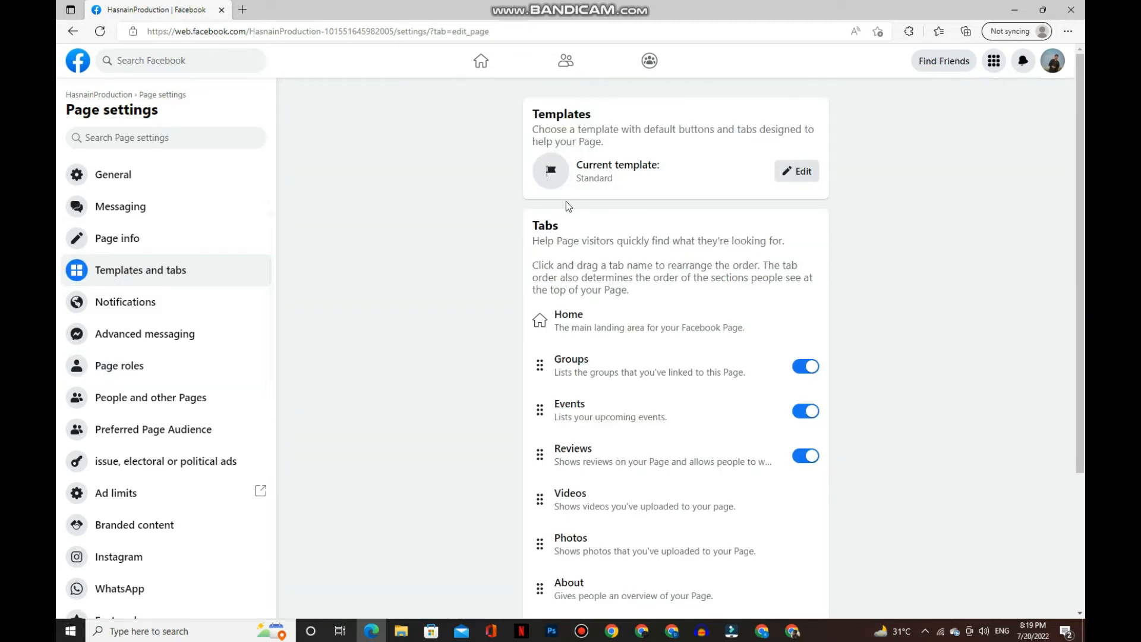
pyautogui.tripleClick(582, 169)
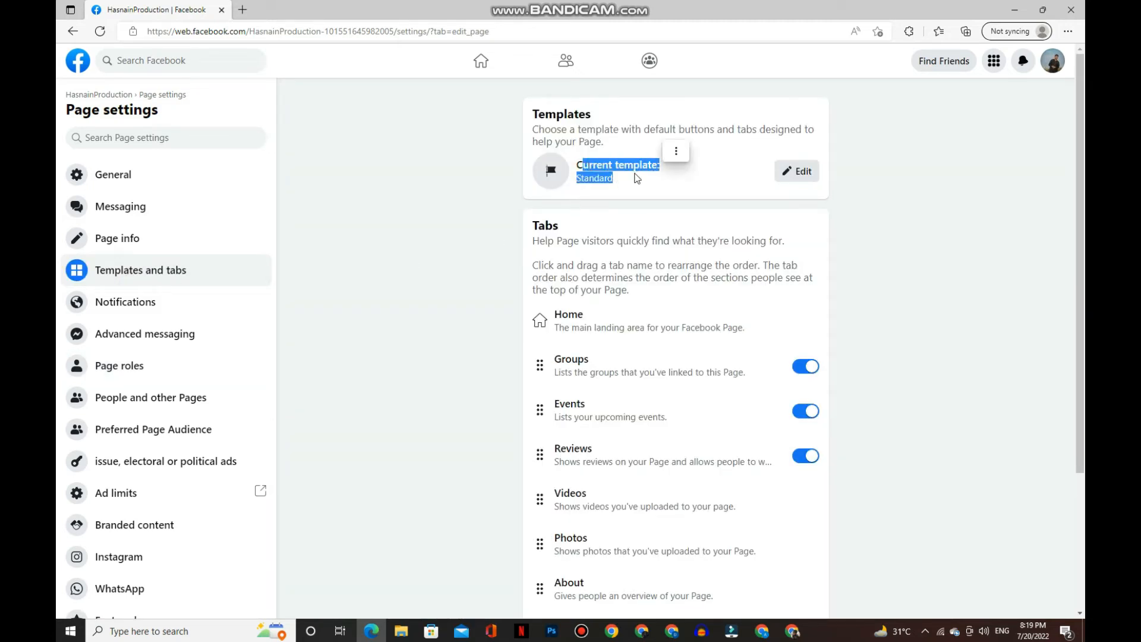
pyautogui.click(616, 189)
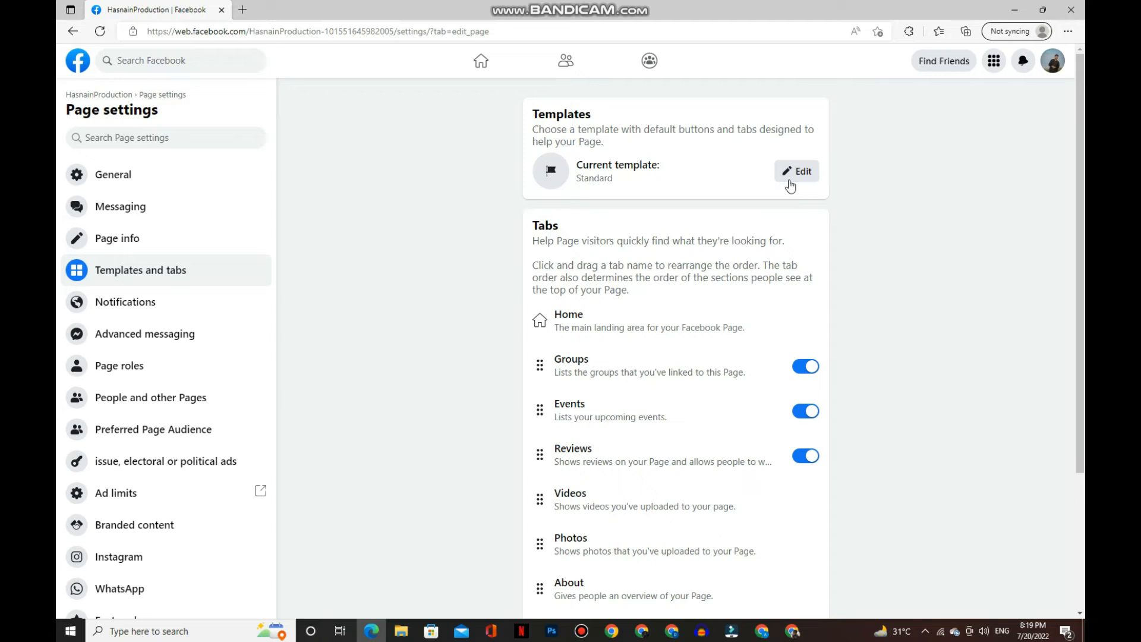
pyautogui.click(794, 172)
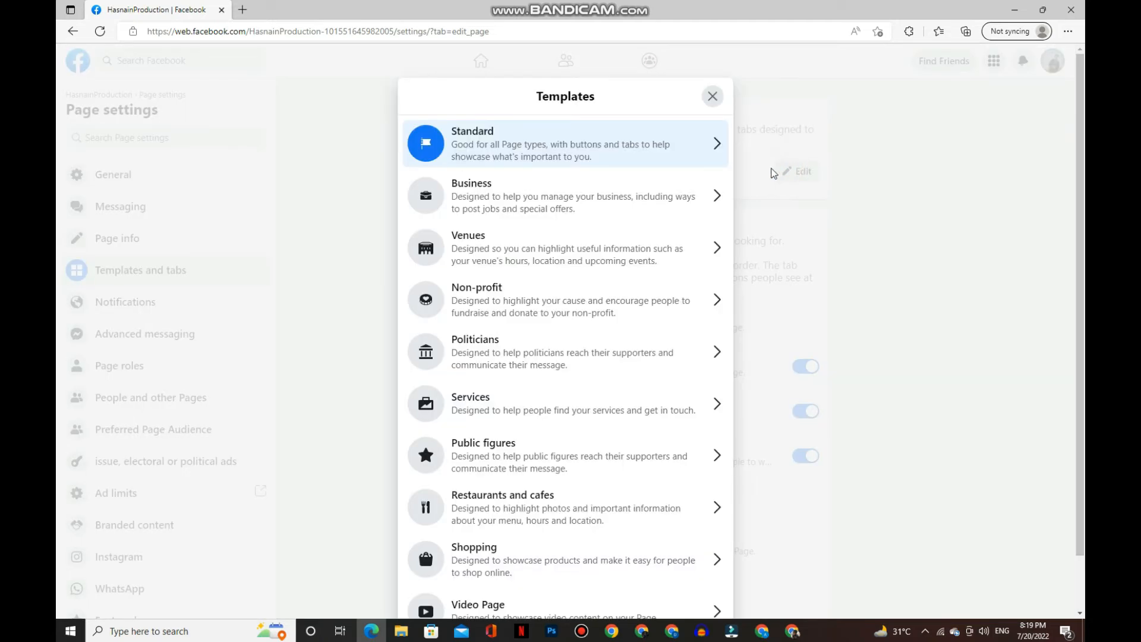
pyautogui.scroll(-1, 591, 285)
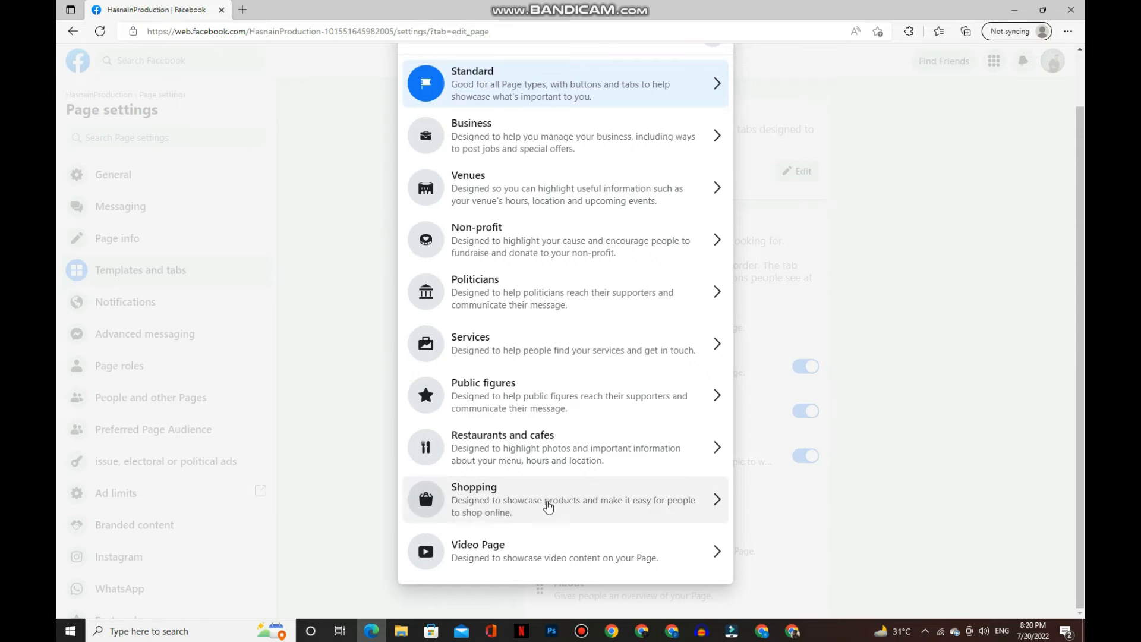
pyautogui.click(479, 493)
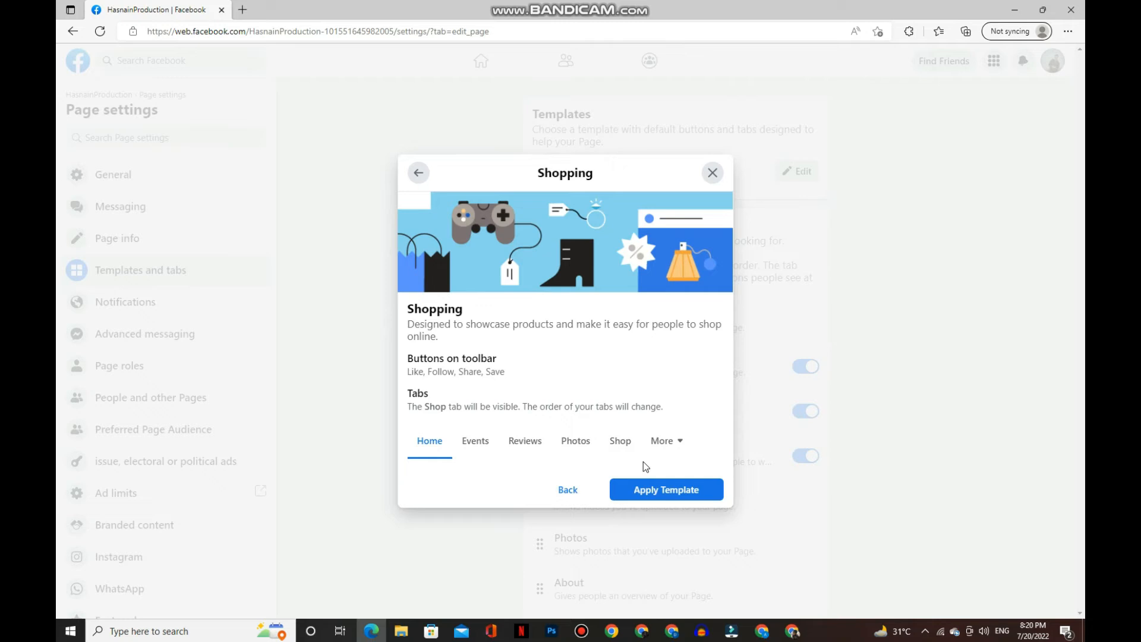
pyautogui.click(655, 496)
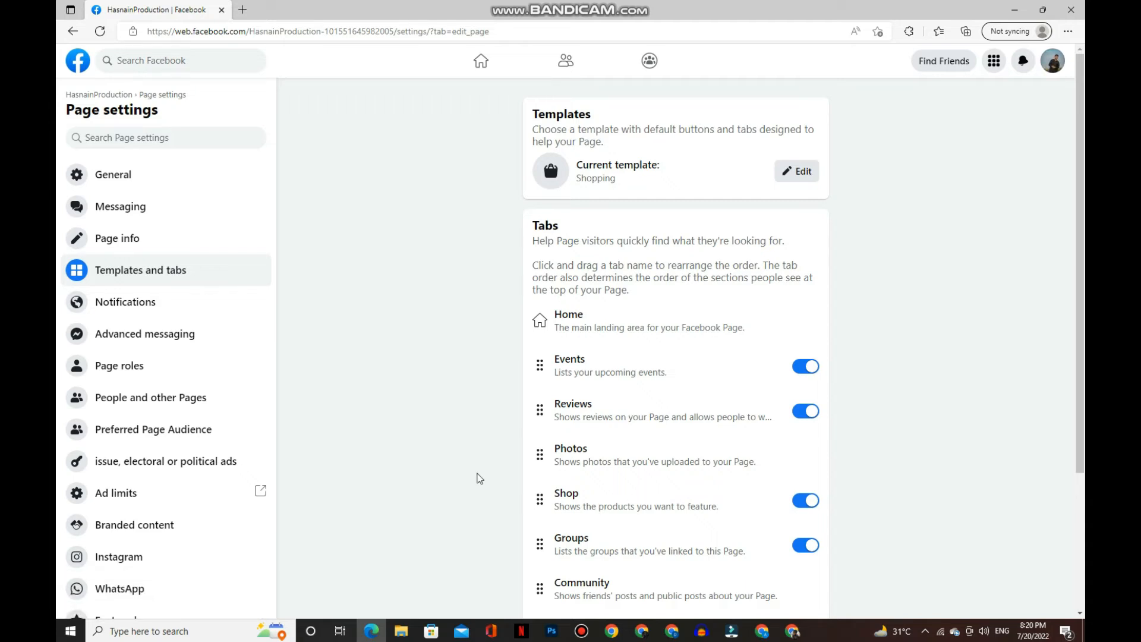
# - Return to the home feed, open the Pages list from the Menu, and open HasnainProduction
pyautogui.click(78, 38)
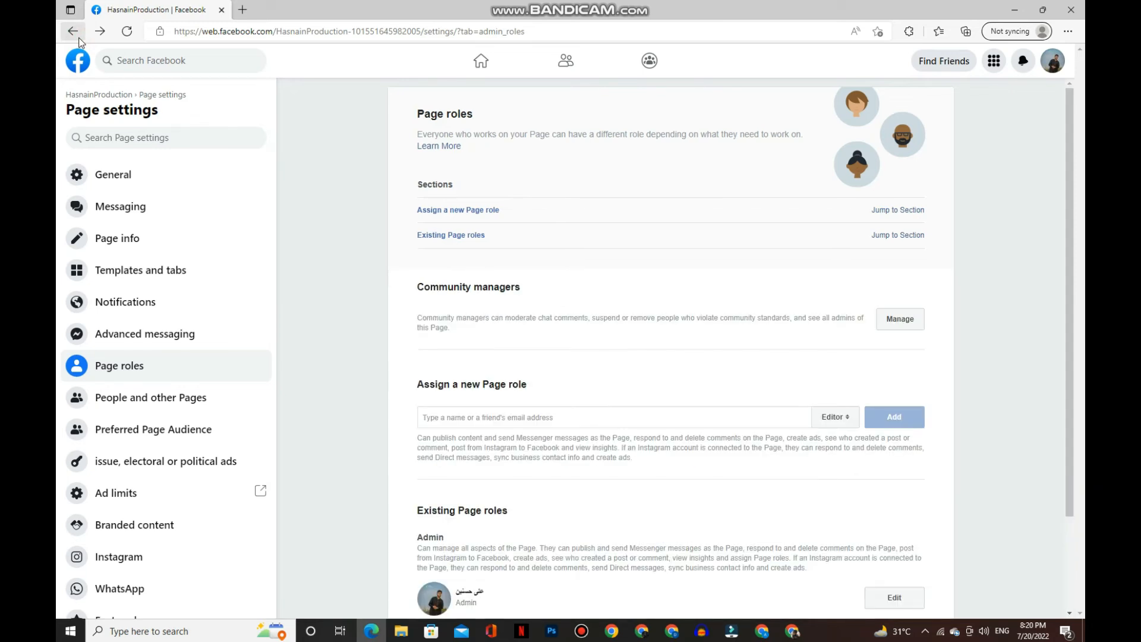
pyautogui.click(87, 68)
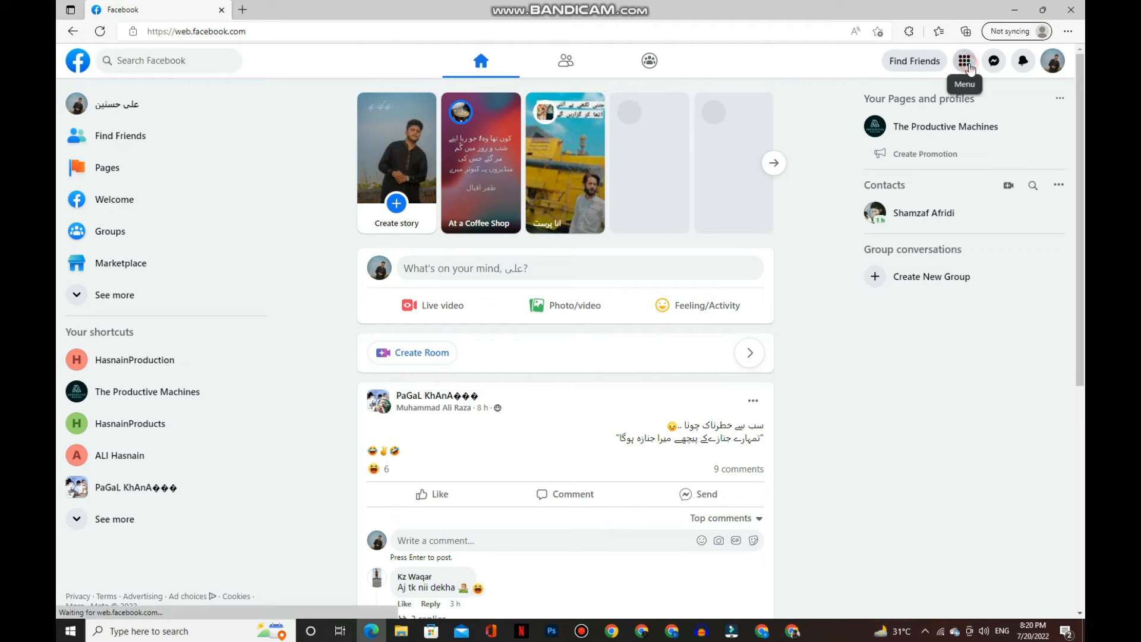
pyautogui.click(967, 65)
pyautogui.click(790, 331)
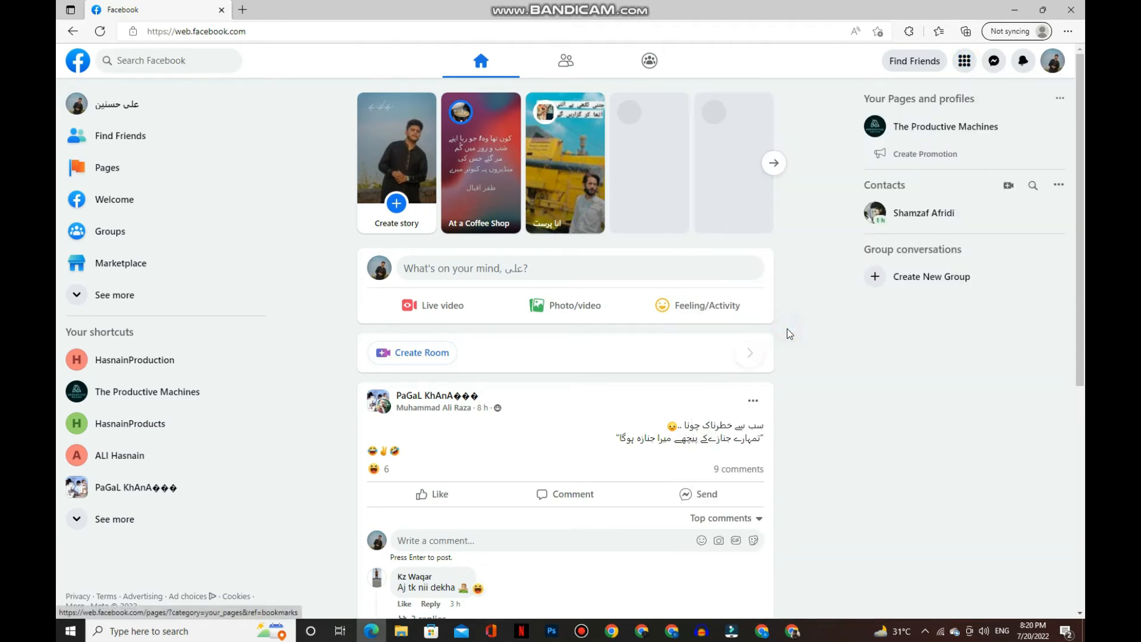
pyautogui.click(473, 288)
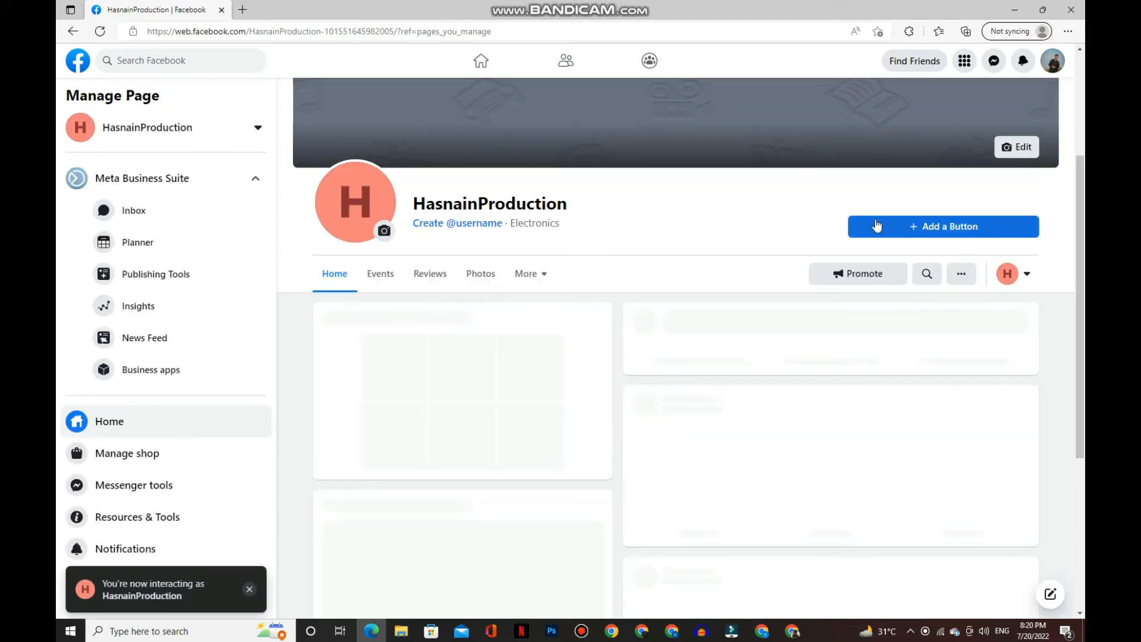
# - Begin shop setup from HasnainProduction's 'Start selling' banner with Get Started
pyautogui.moveTo(365, 316); pyautogui.dragTo(609, 319)
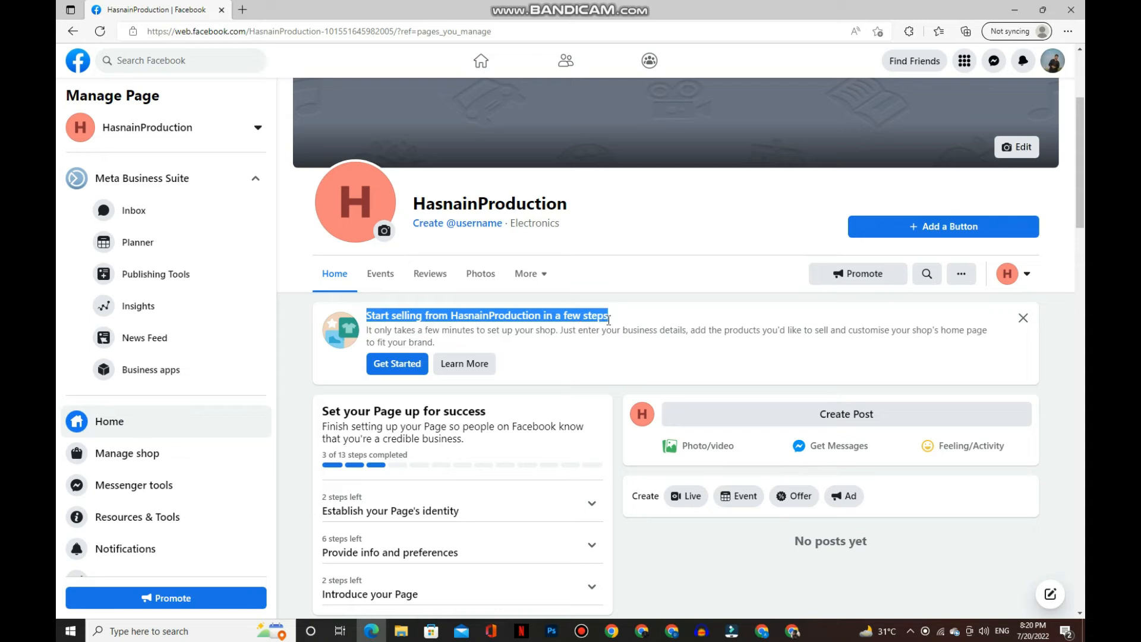
pyautogui.click(589, 347)
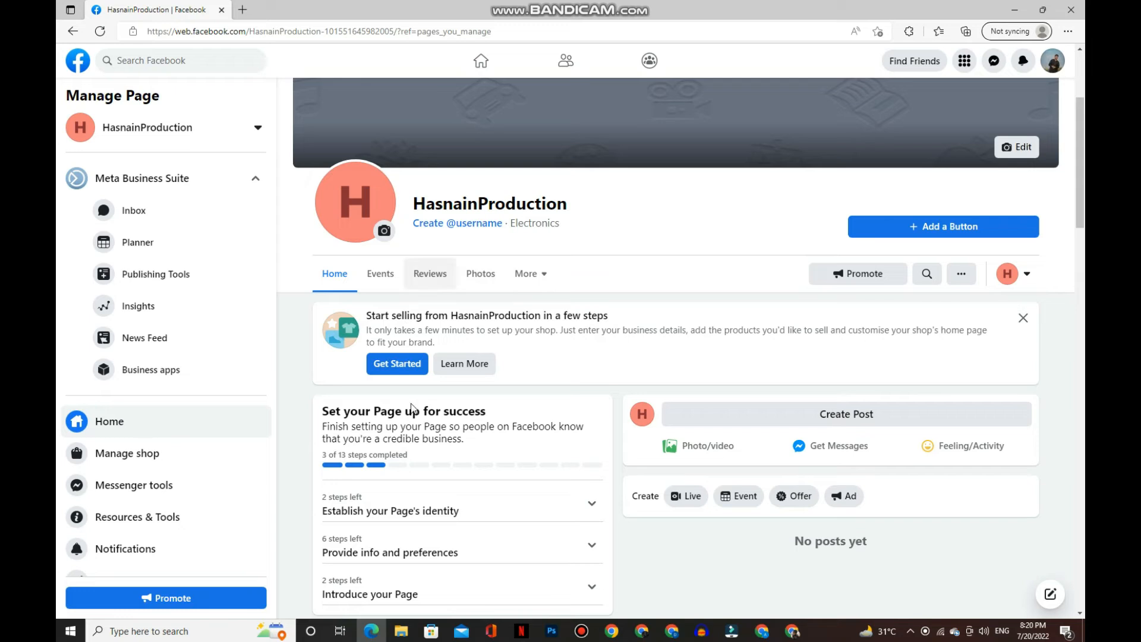
pyautogui.click(394, 365)
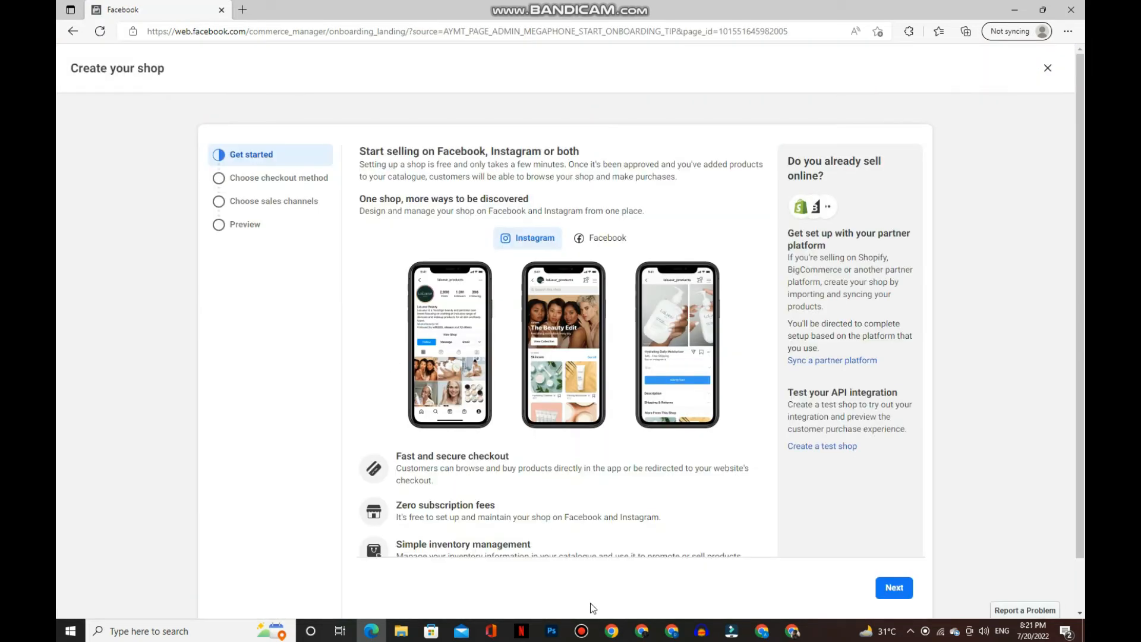
# - Review the 'Start selling' introduction and continue to the checkout method step
pyautogui.click(582, 629)
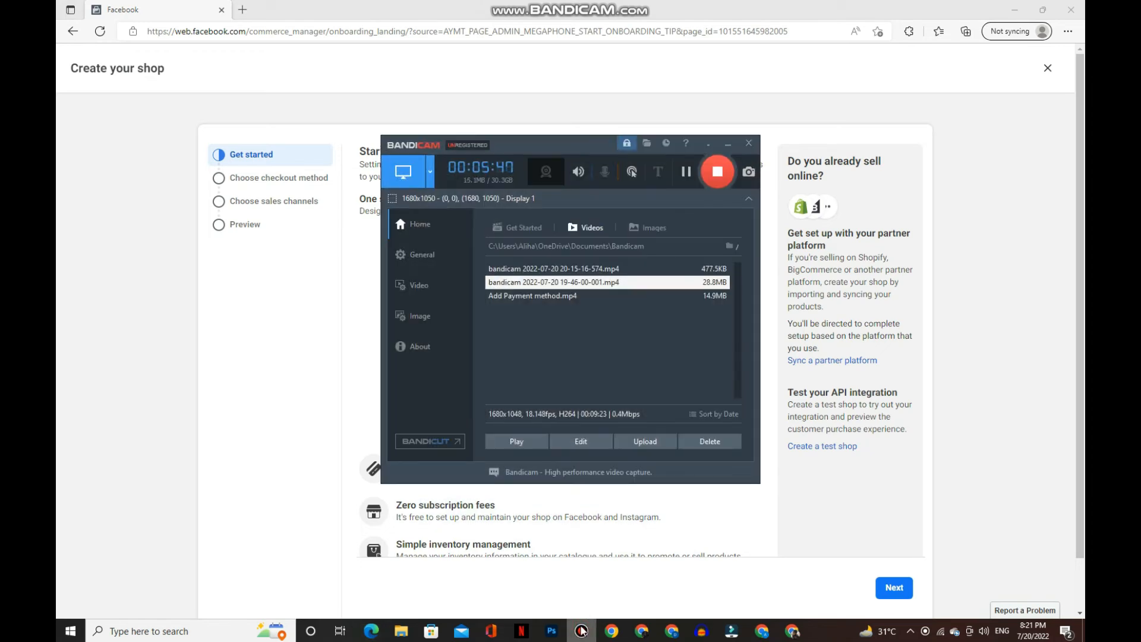
pyautogui.click(733, 144)
pyautogui.moveTo(375, 153); pyautogui.dragTo(579, 152)
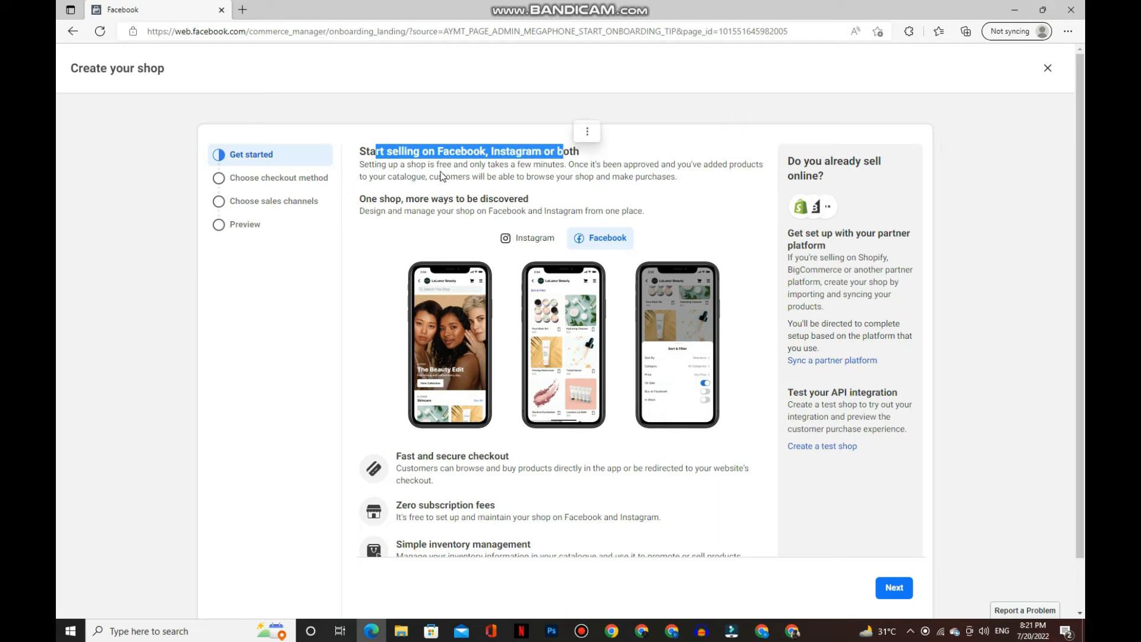
pyautogui.moveTo(364, 198); pyautogui.dragTo(508, 198)
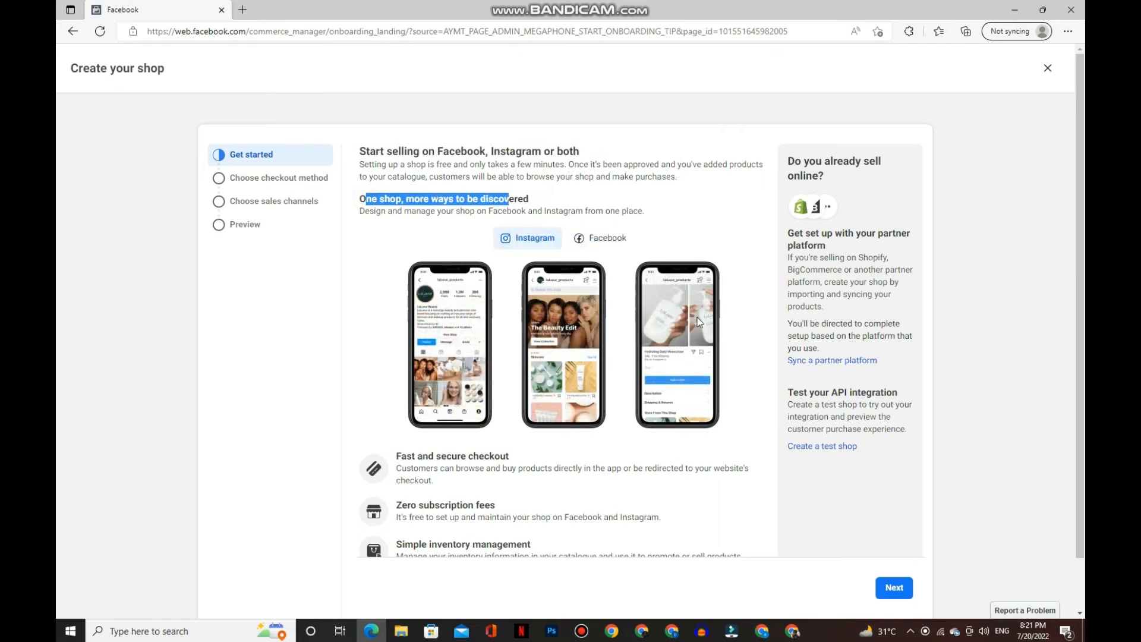
pyautogui.scroll(-1, 465, 311)
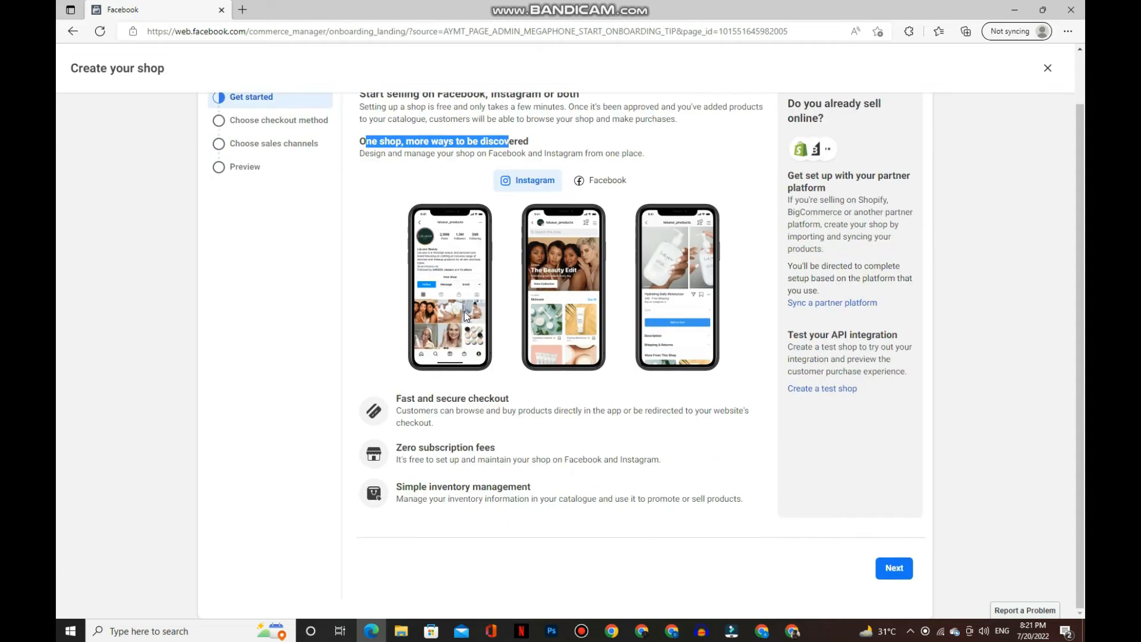
pyautogui.click(891, 567)
# - Review the checkout options and continue with 'Checkout on another website' still selected
pyautogui.scroll(1, 448, 80)
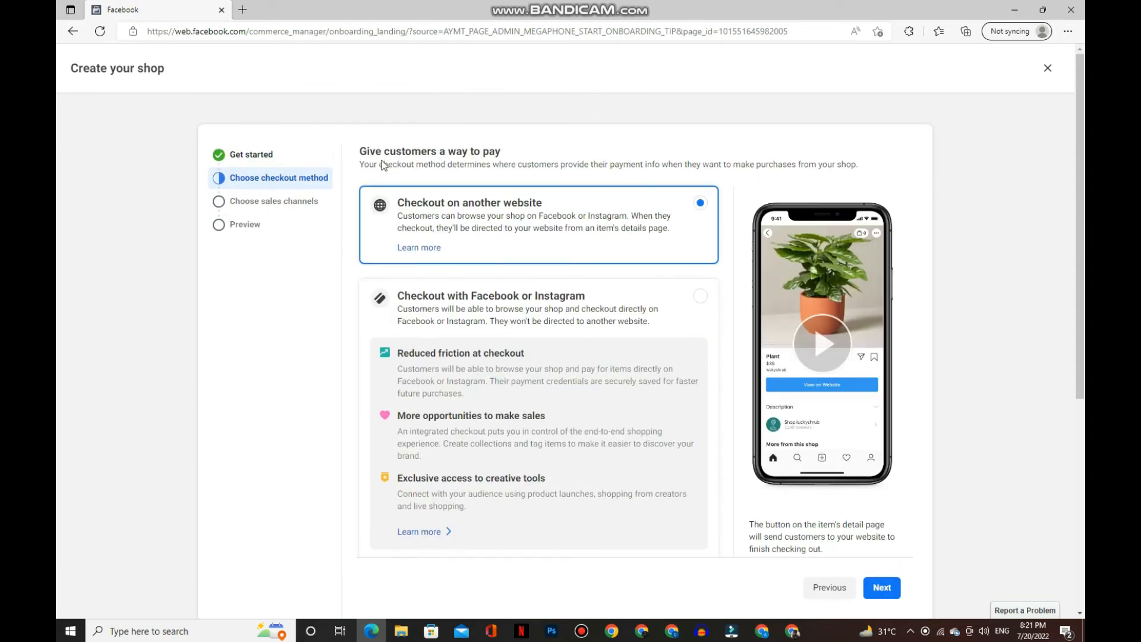
pyautogui.moveTo(367, 151); pyautogui.dragTo(475, 151)
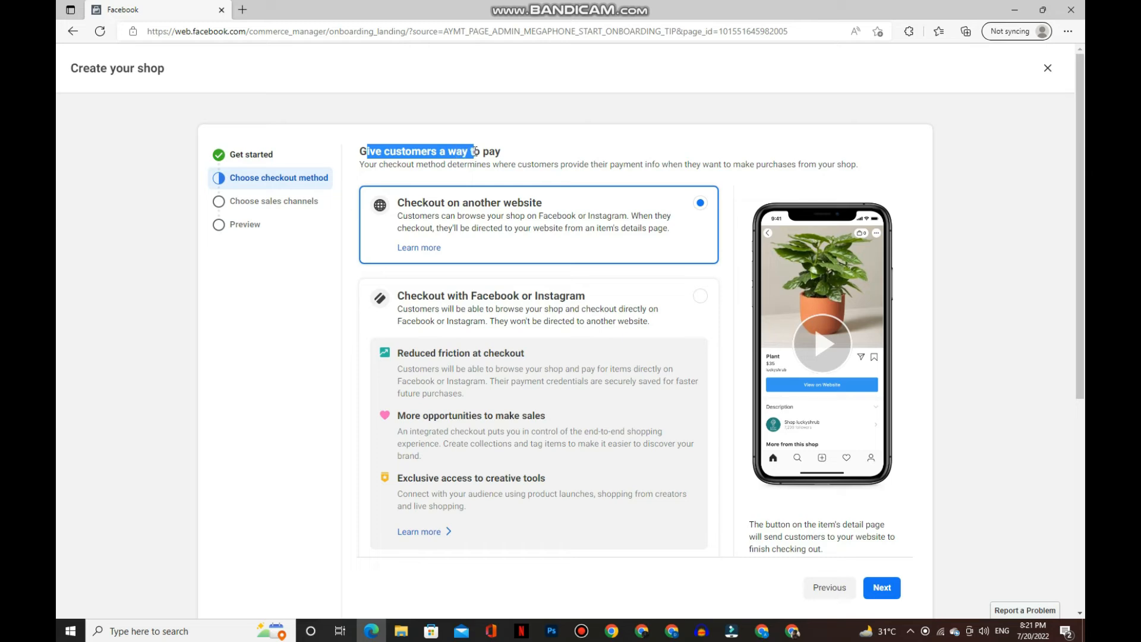
pyautogui.click(639, 141)
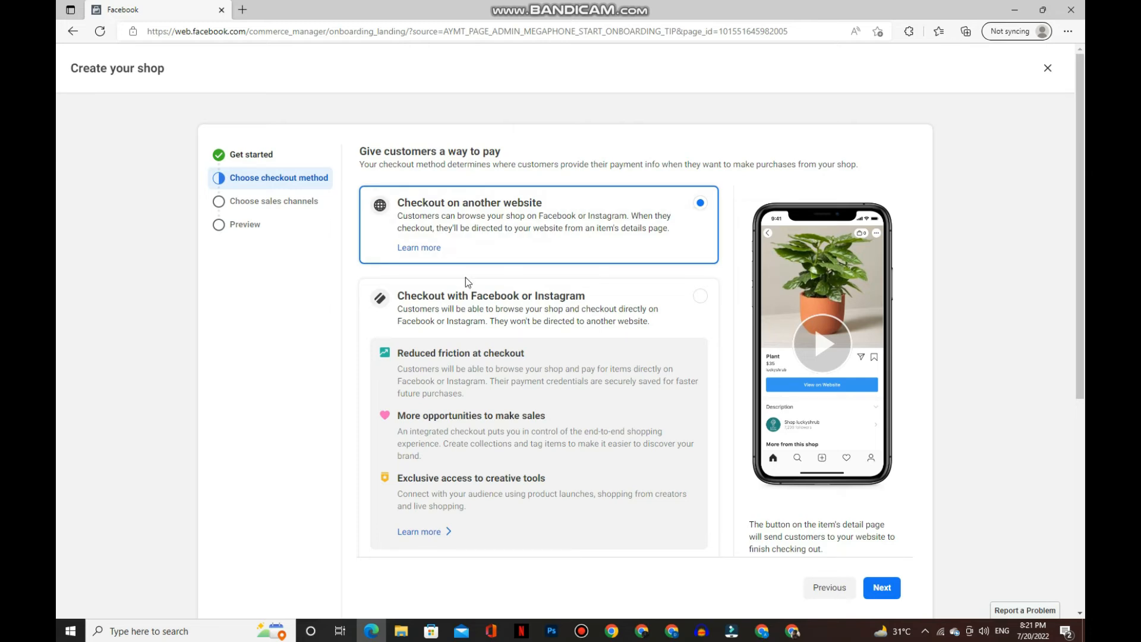
pyautogui.scroll(-2, 469, 282)
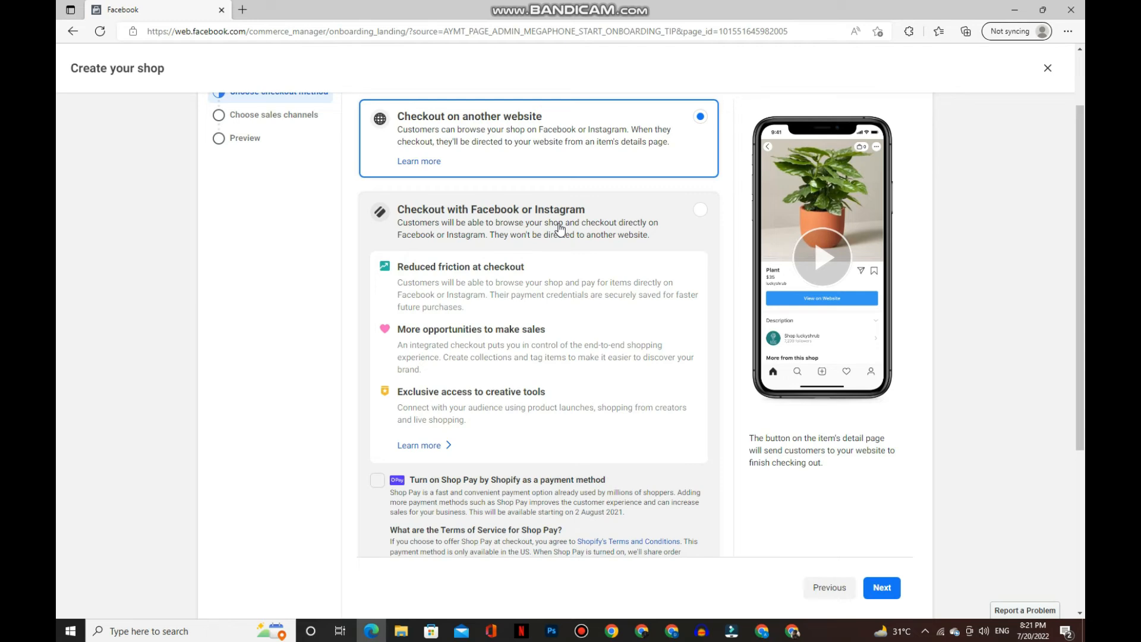
pyautogui.scroll(-2, 476, 398)
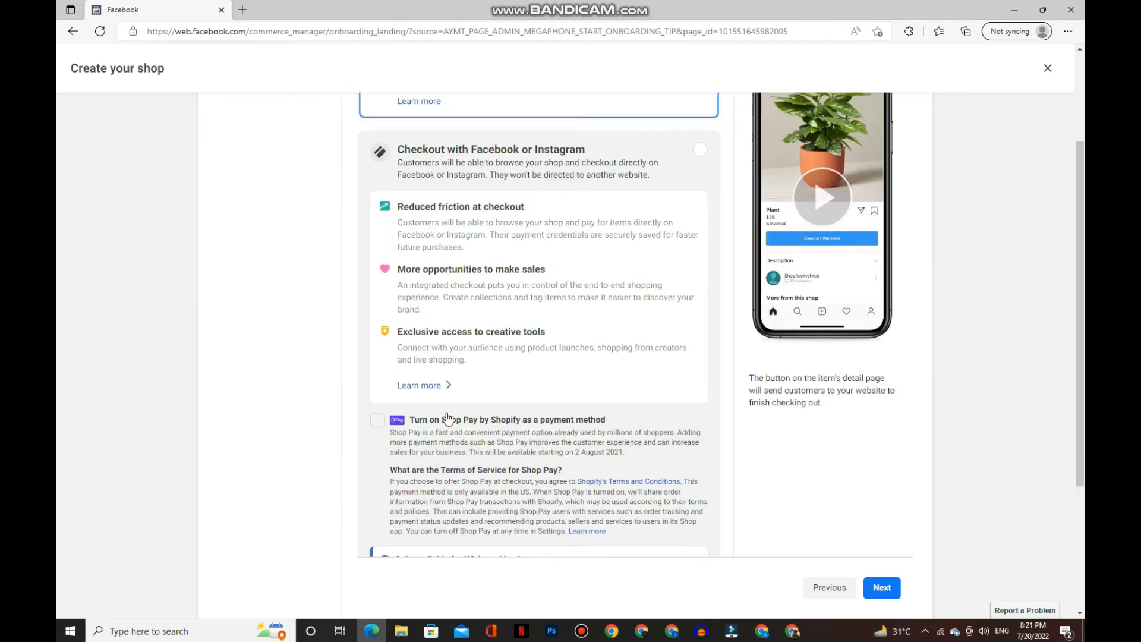
pyautogui.scroll(-2, 466, 410)
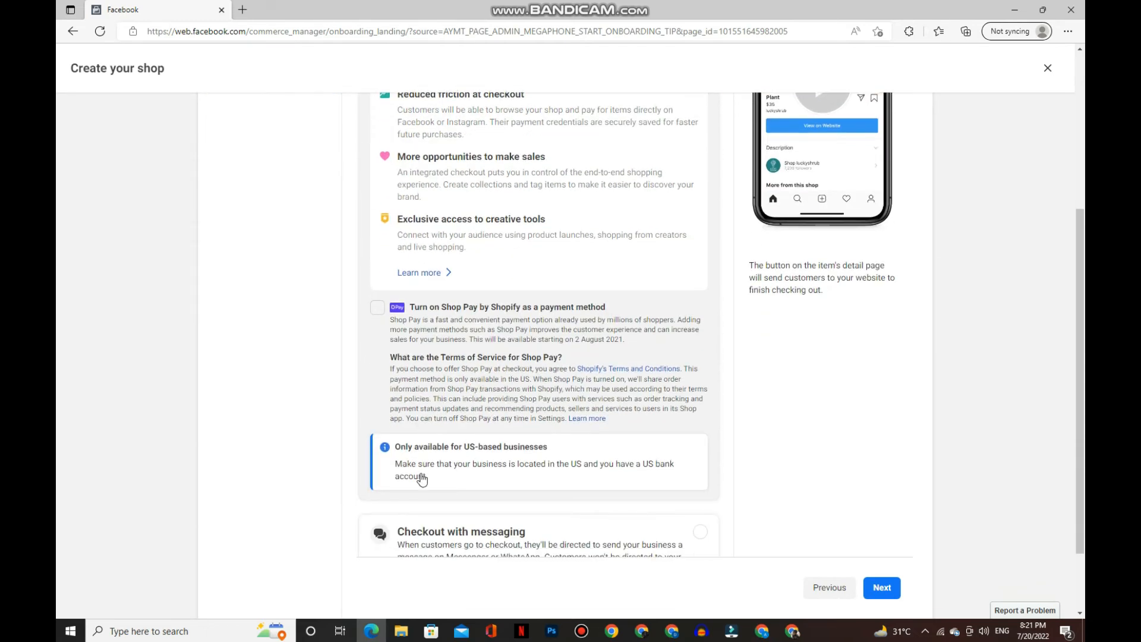
pyautogui.scroll(-2, 493, 466)
pyautogui.scroll(4, 496, 466)
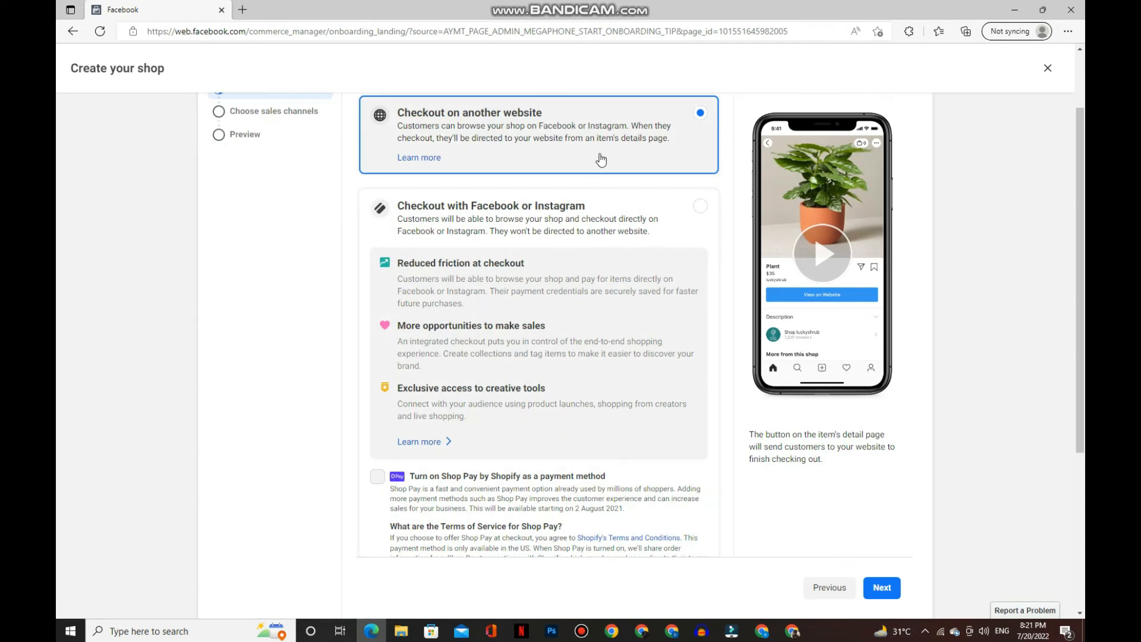
pyautogui.click(883, 592)
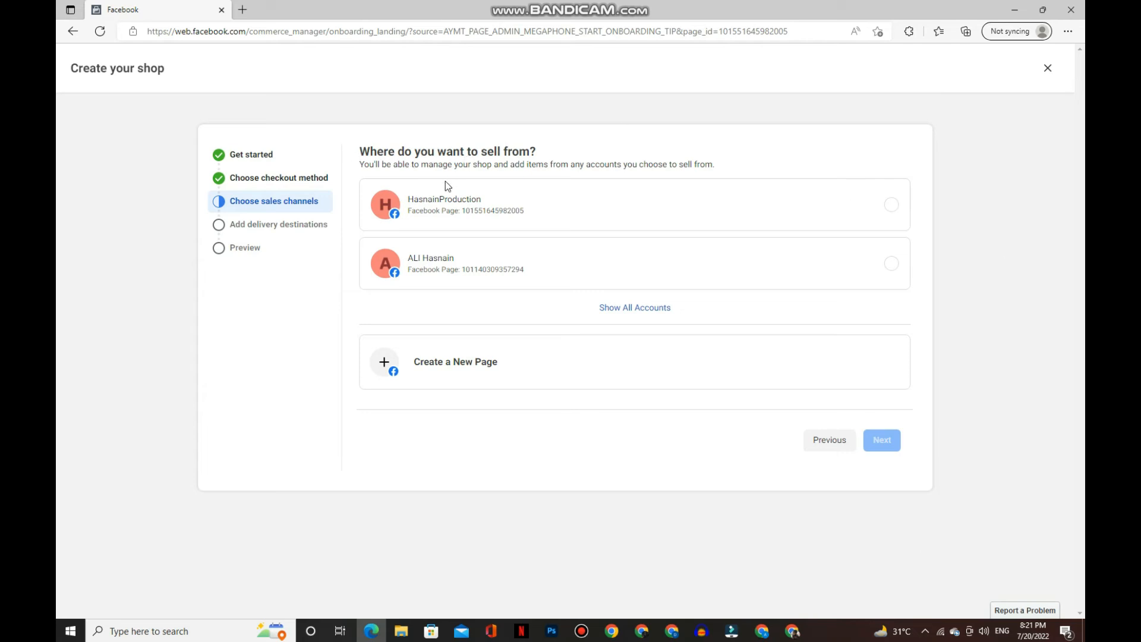
# - Choose HasnainProduction as the Page to sell from and link the existing business account
pyautogui.click(895, 206)
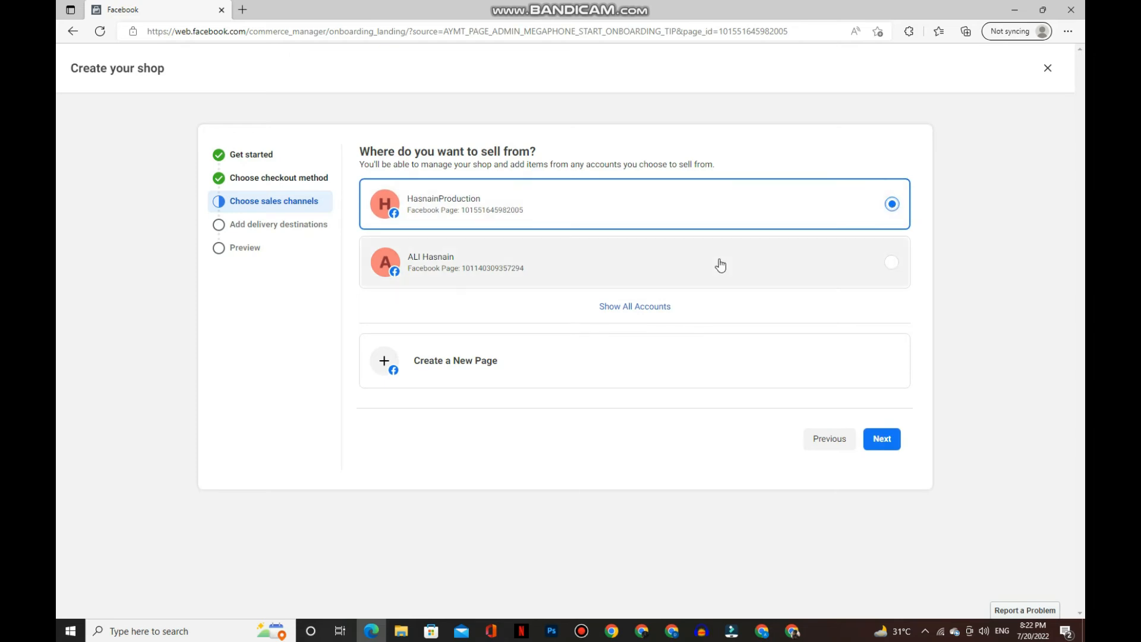
pyautogui.click(879, 438)
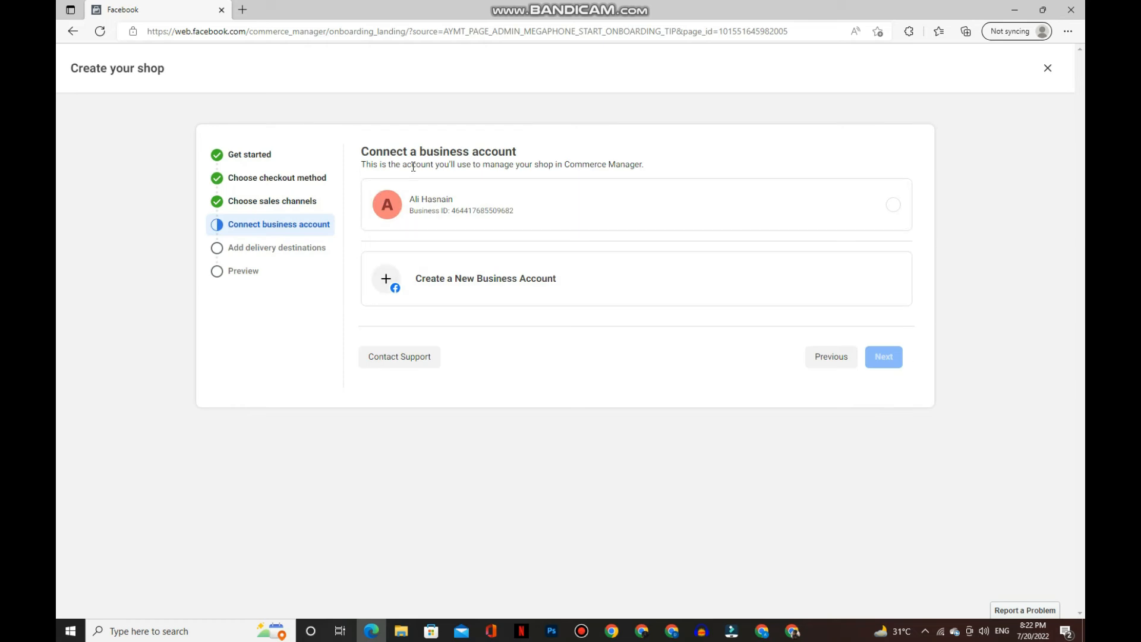
pyautogui.click(890, 216)
pyautogui.click(891, 359)
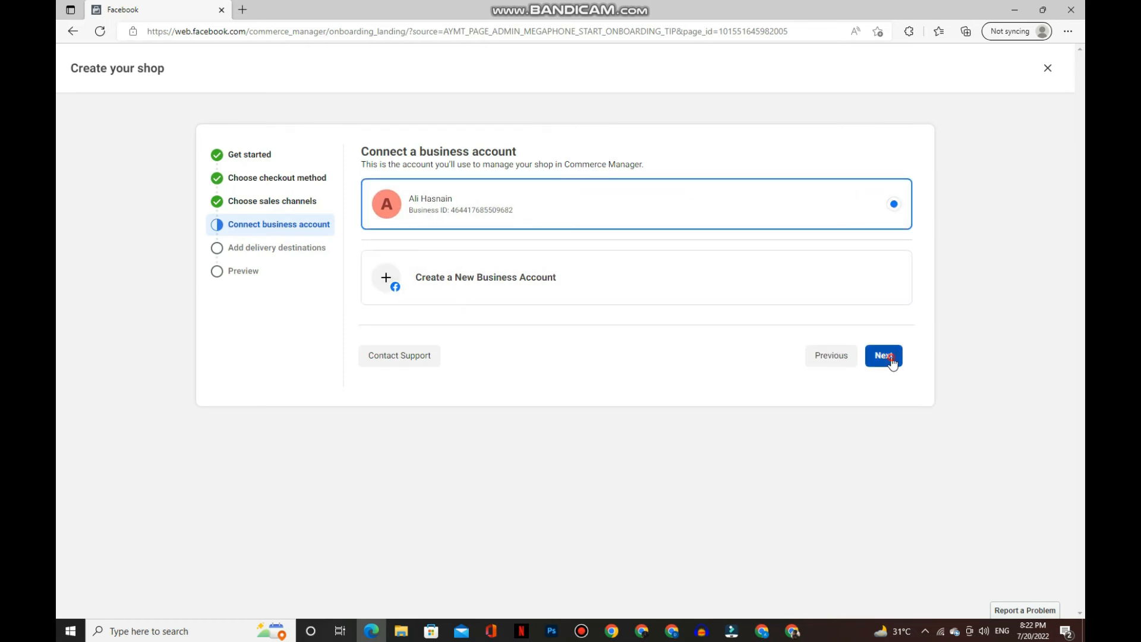
# - Enter and submit the business email address, then keep Create new catalogue and continue
pyautogui.moveTo(461, 242); pyautogui.dragTo(418, 238)
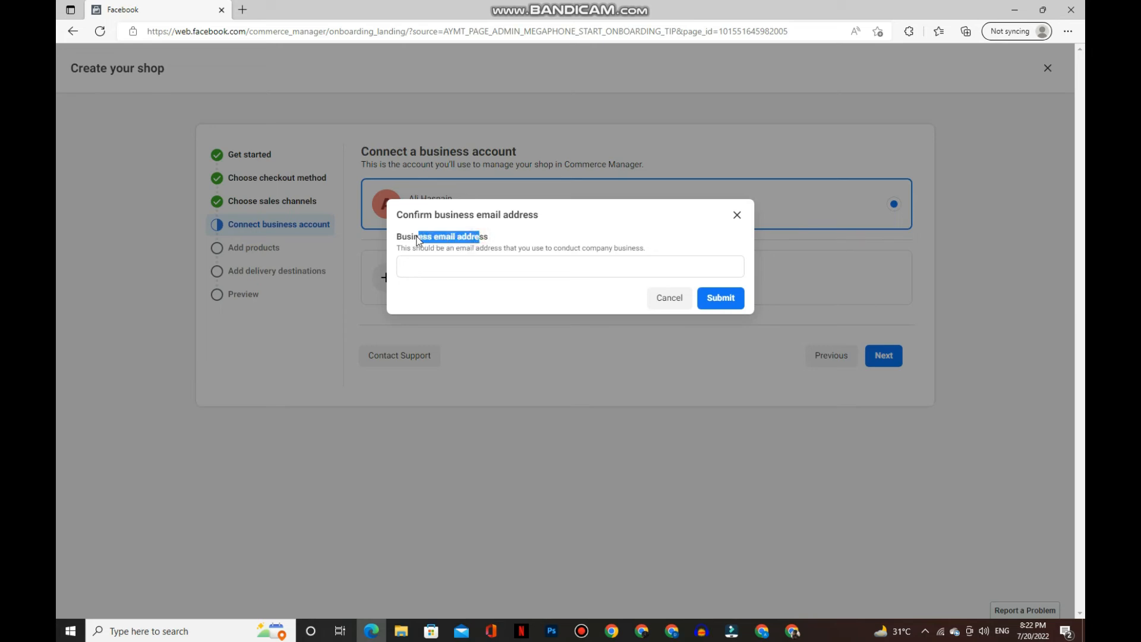
pyautogui.click(442, 268)
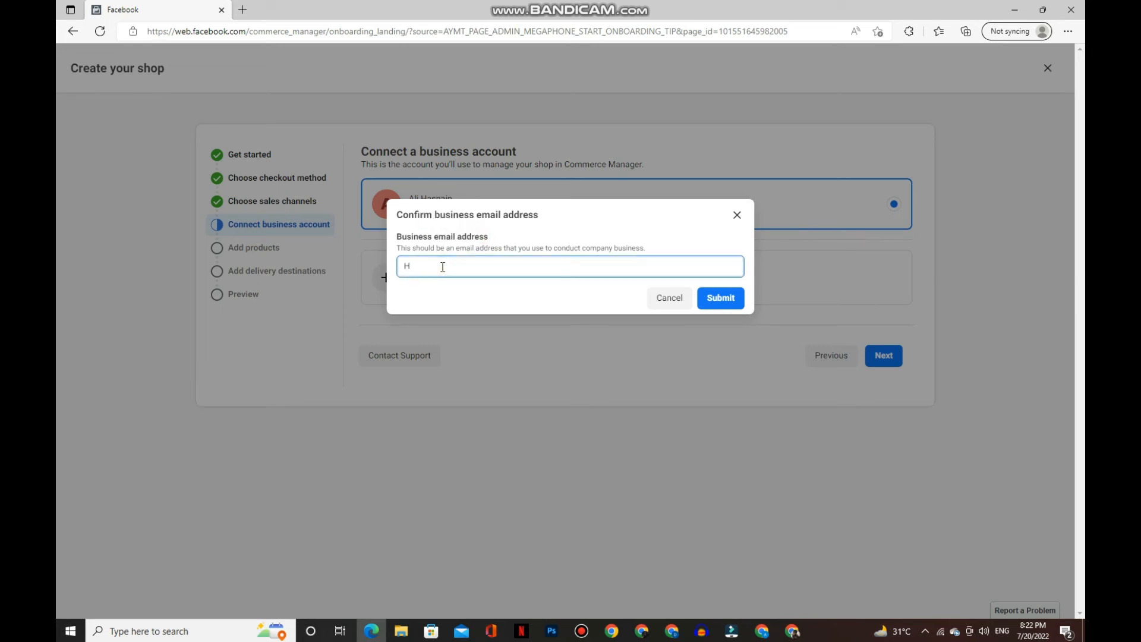
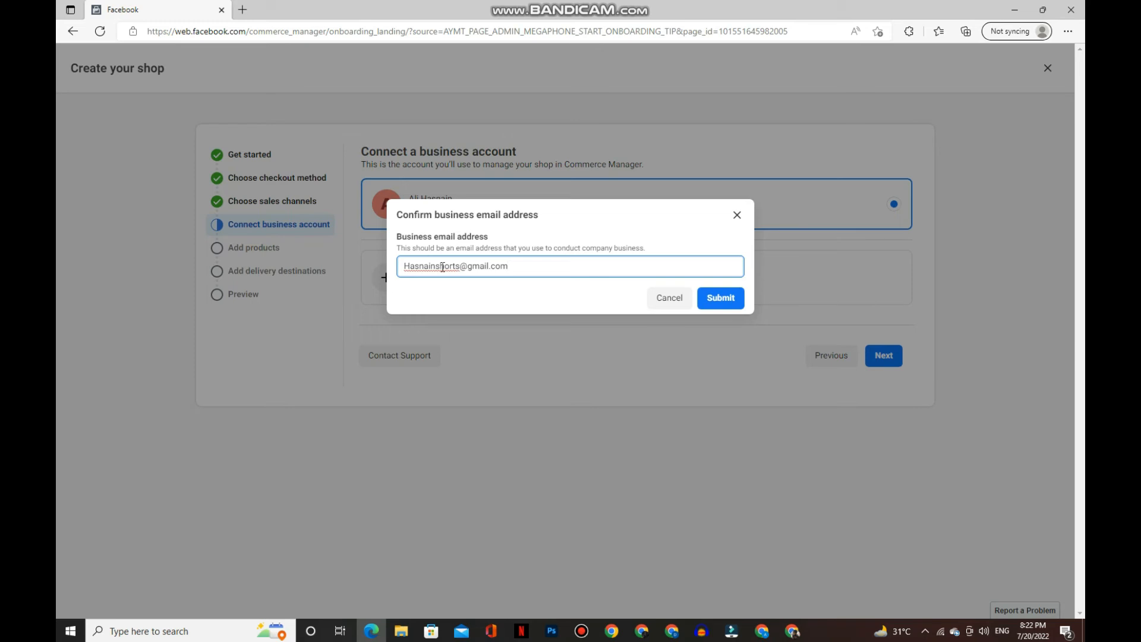
pyautogui.click(723, 298)
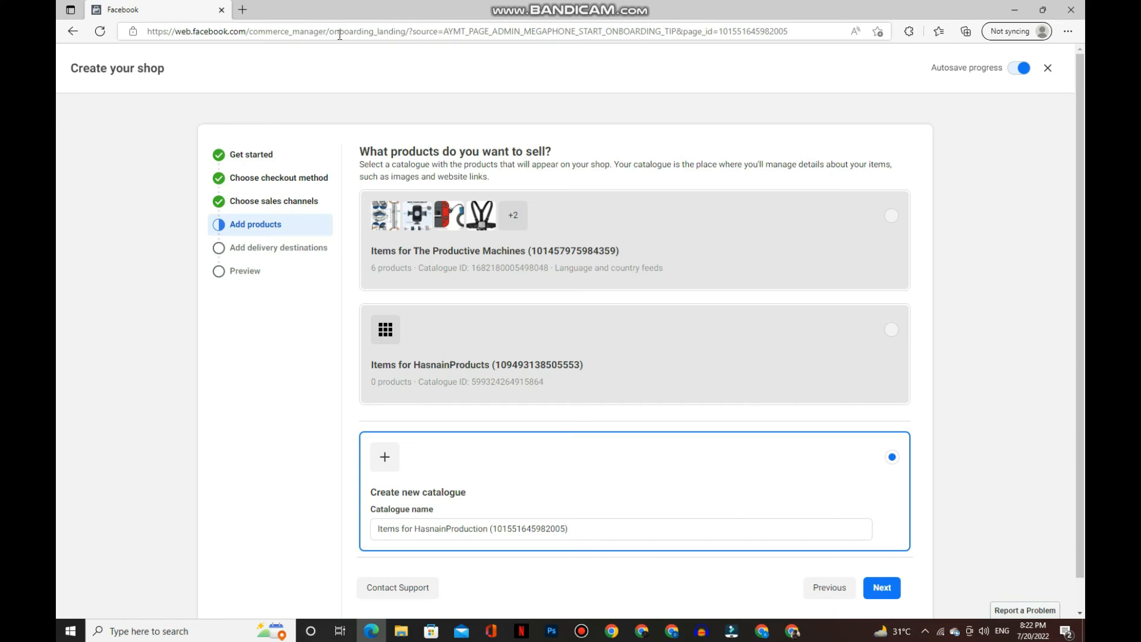
pyautogui.scroll(-1, 452, 303)
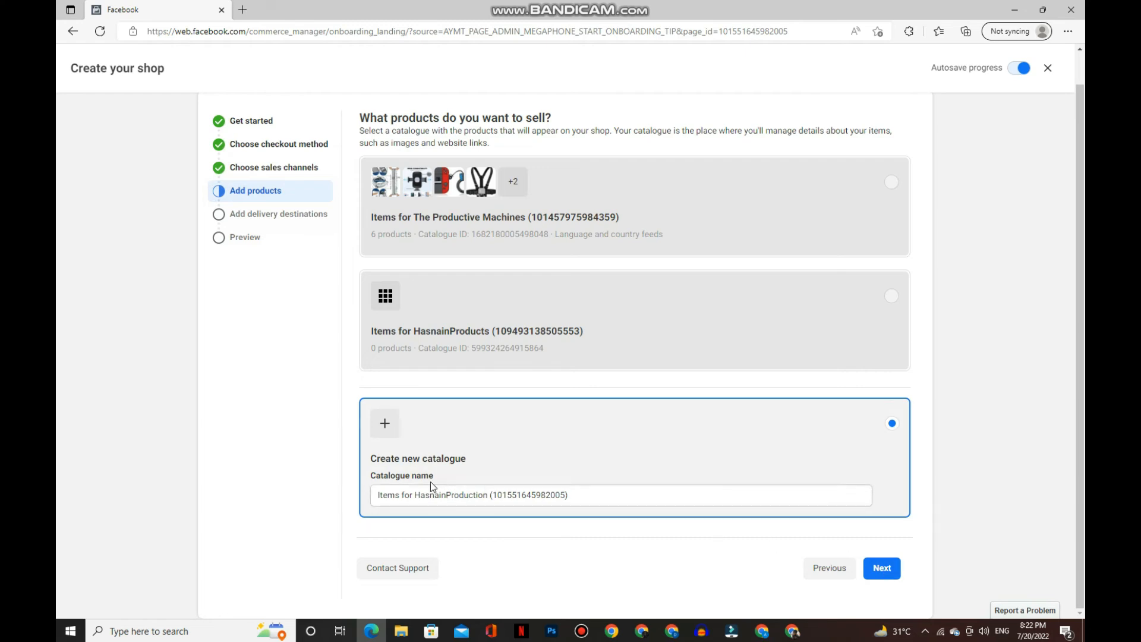
pyautogui.click(882, 567)
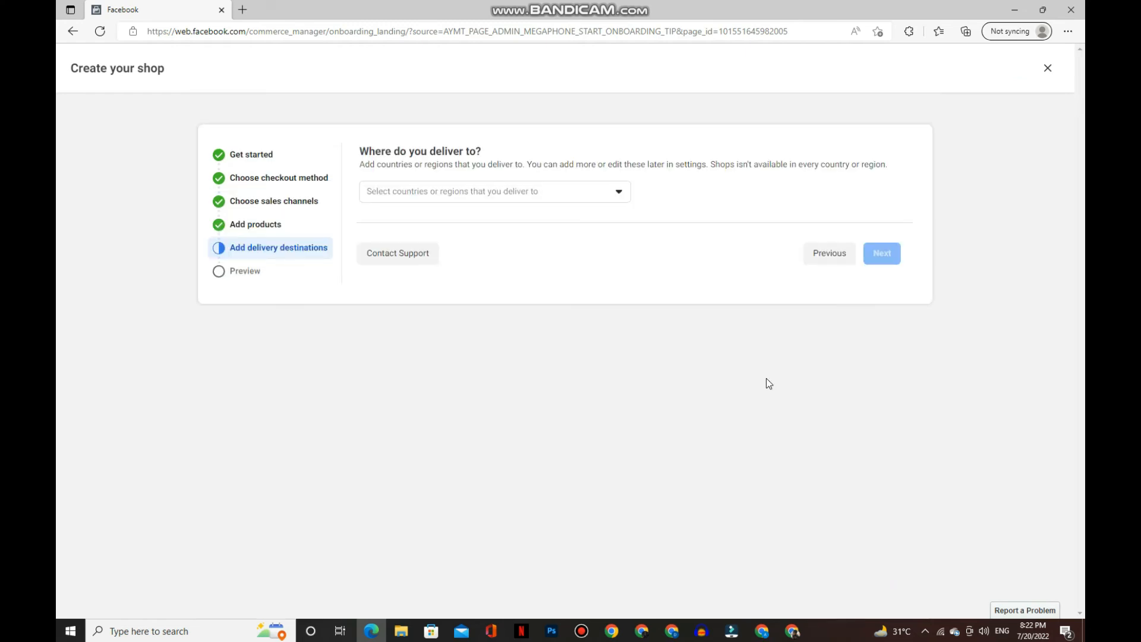
# - Add United States of America as a delivery destination
pyautogui.click(382, 196)
pyautogui.moveTo(369, 153); pyautogui.dragTo(459, 152)
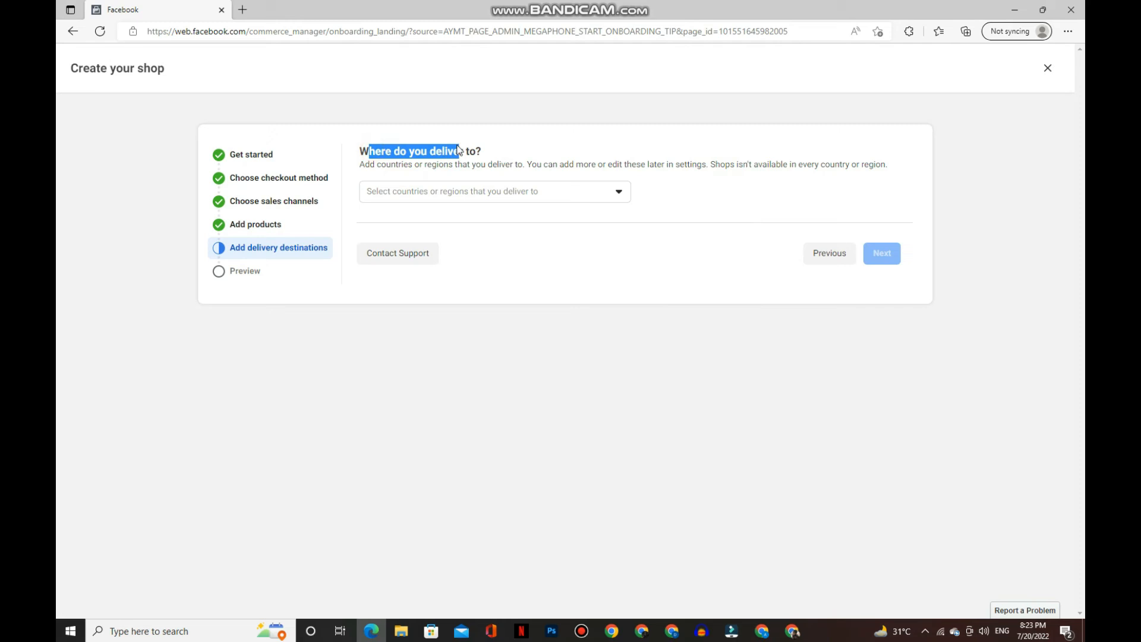
pyautogui.click(424, 190)
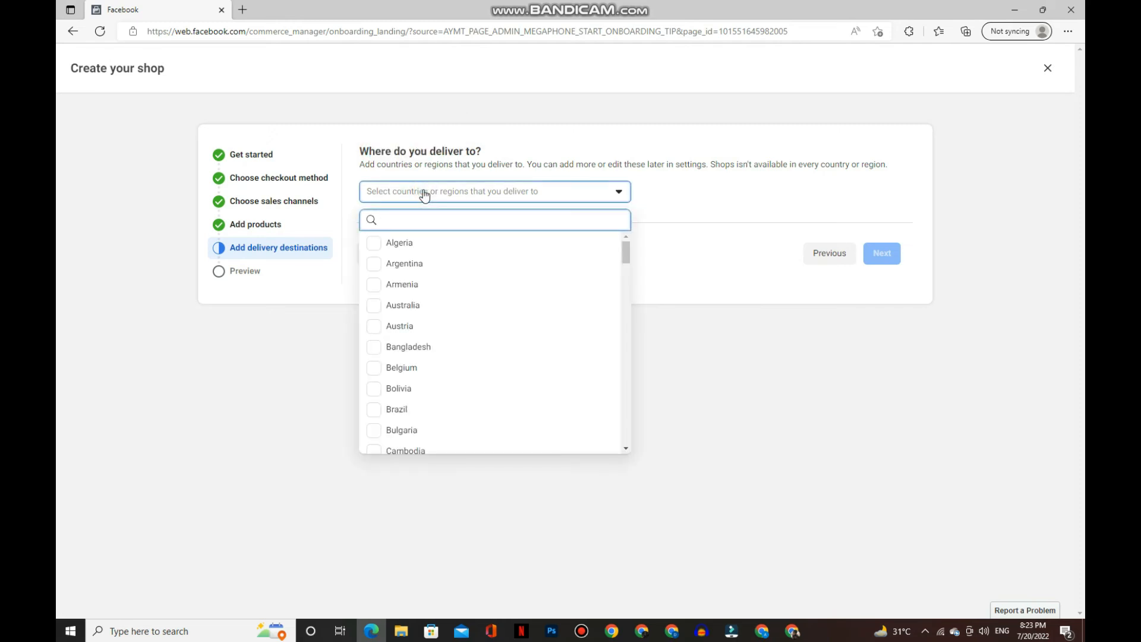
pyautogui.write('us')
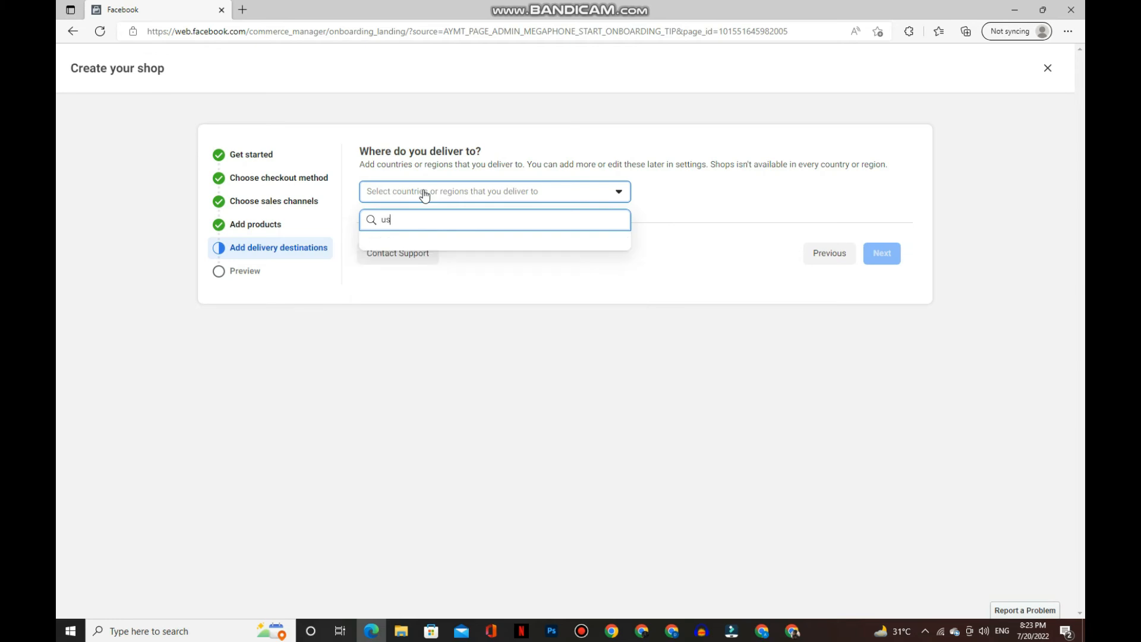
pyautogui.press('BackSpace')
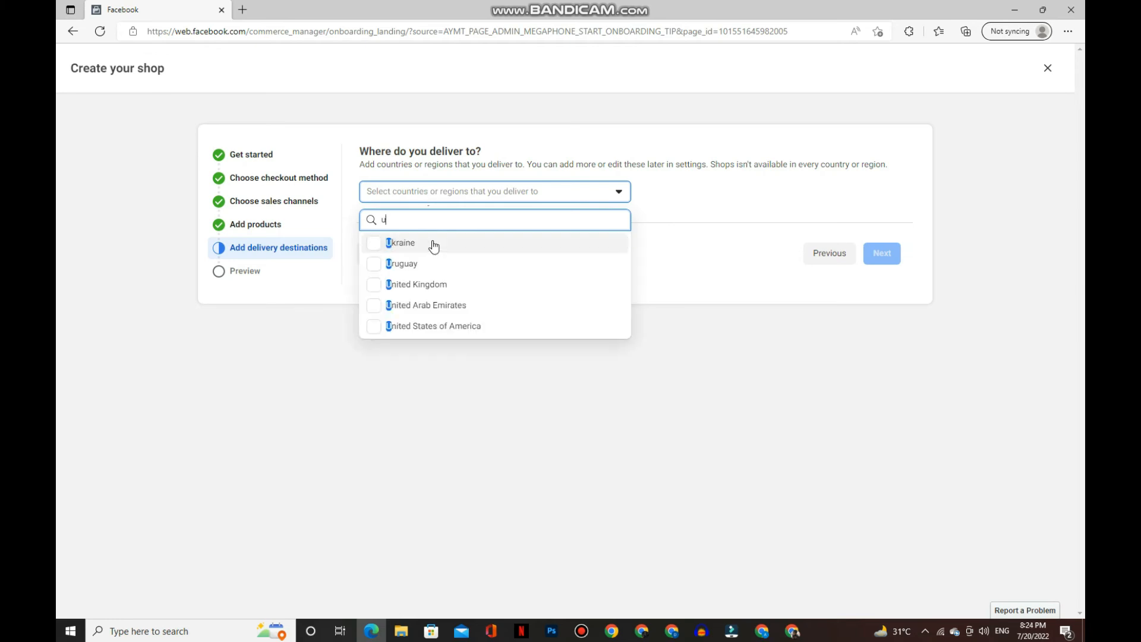
pyautogui.click(437, 328)
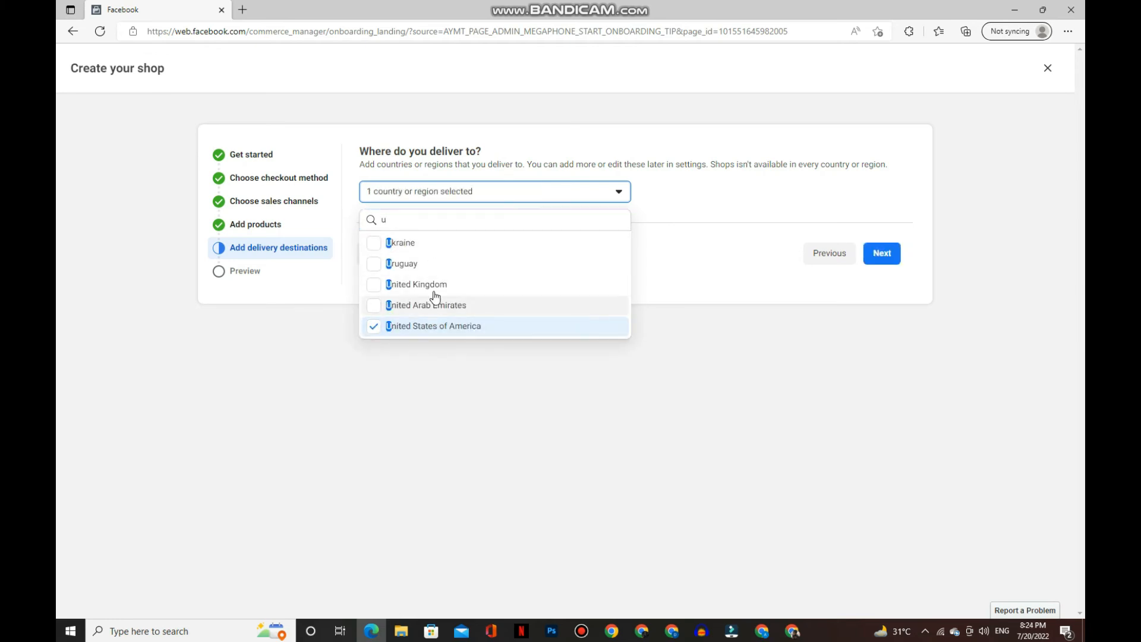
pyautogui.click(622, 407)
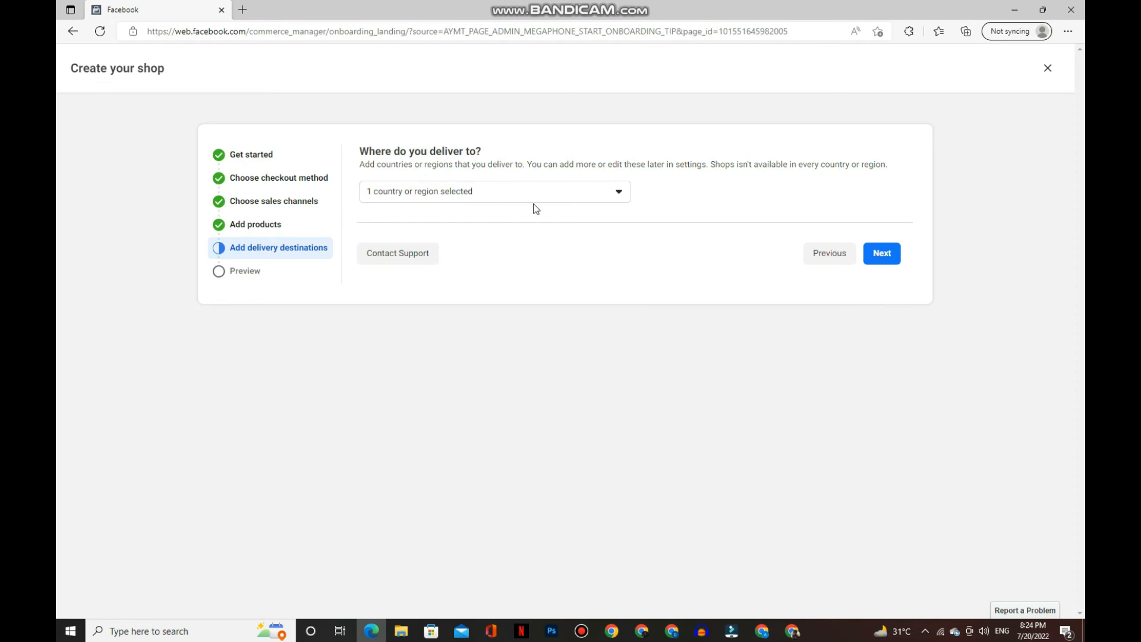
# - Add Canada as a second delivery destination and continue to the shop preview
pyautogui.click(524, 191)
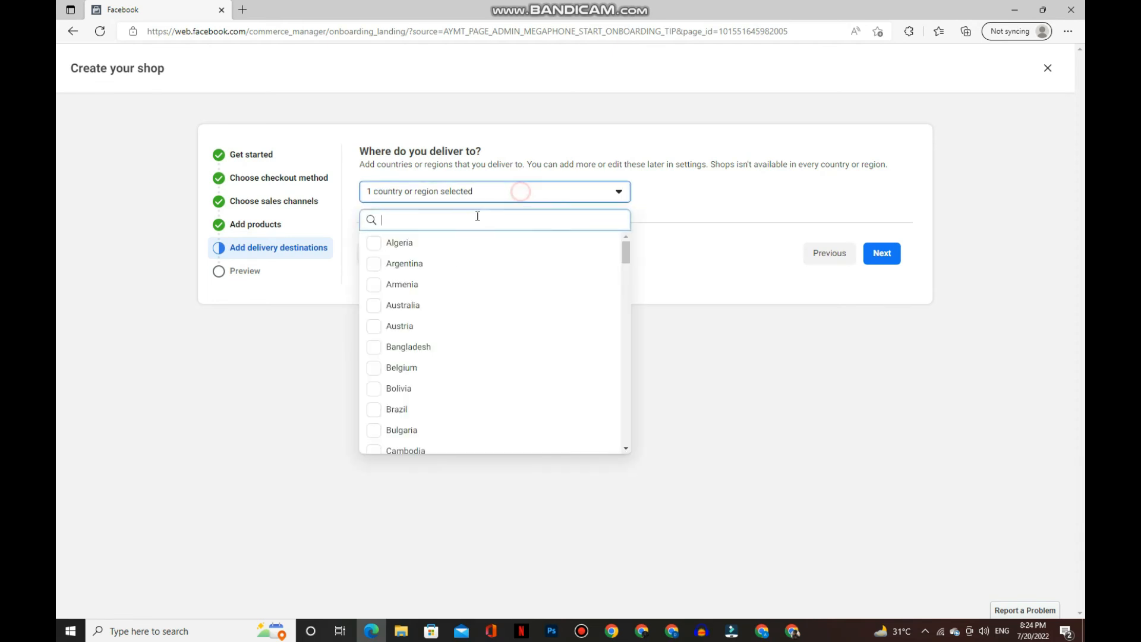
pyautogui.write('cand')
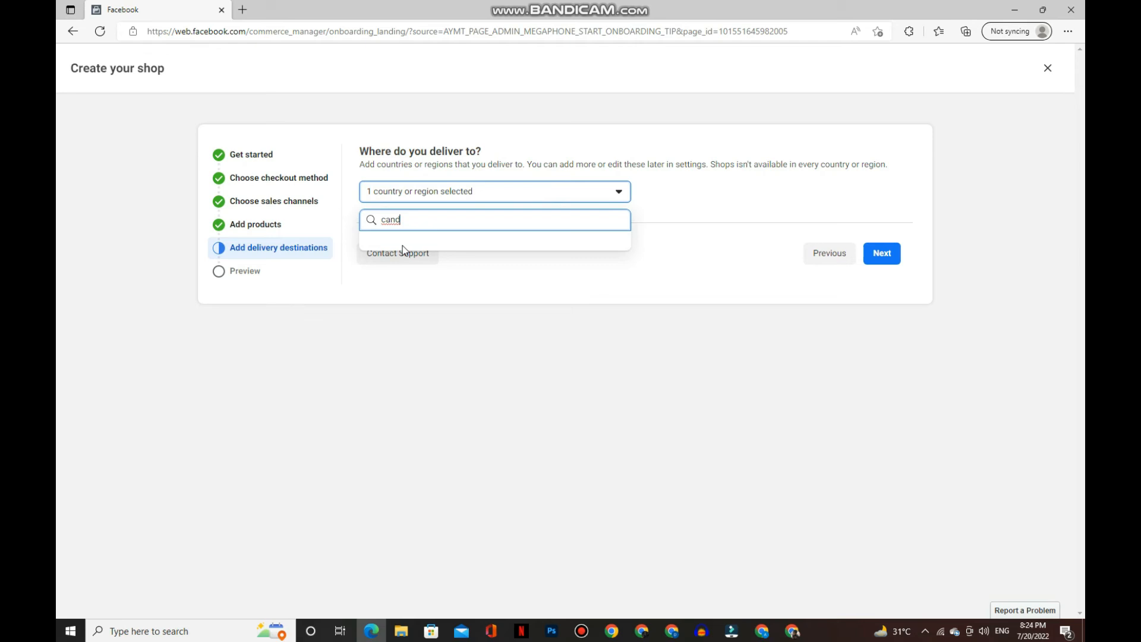
pyautogui.write('a')
pyautogui.press('BackSpace')
pyautogui.press('BackSpace')
pyautogui.press('BackSpace')
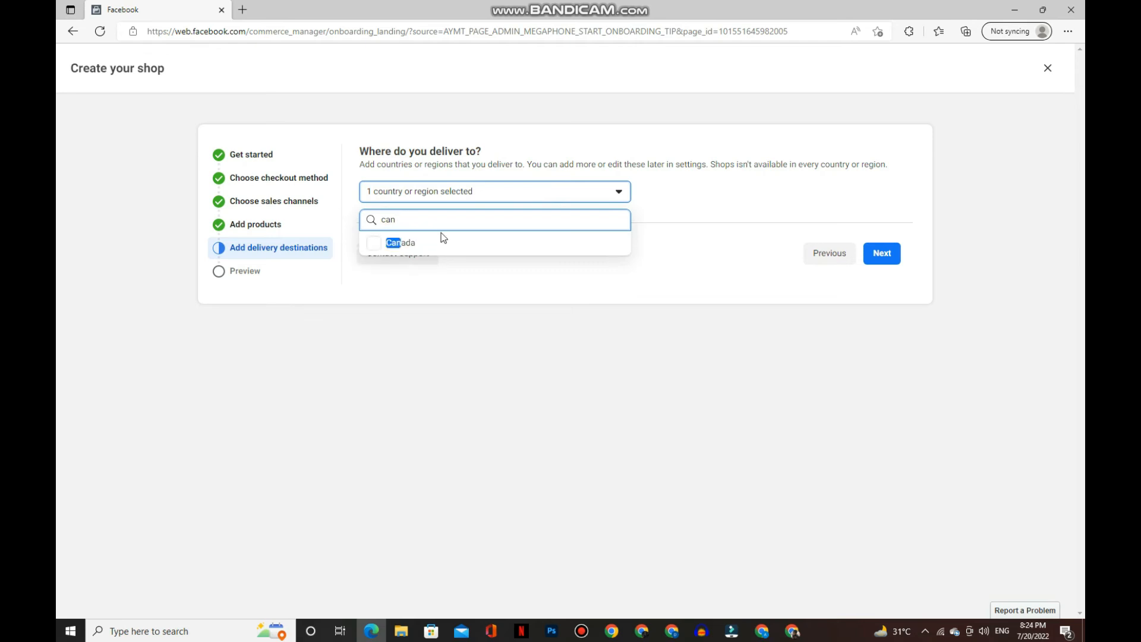
pyautogui.click(425, 244)
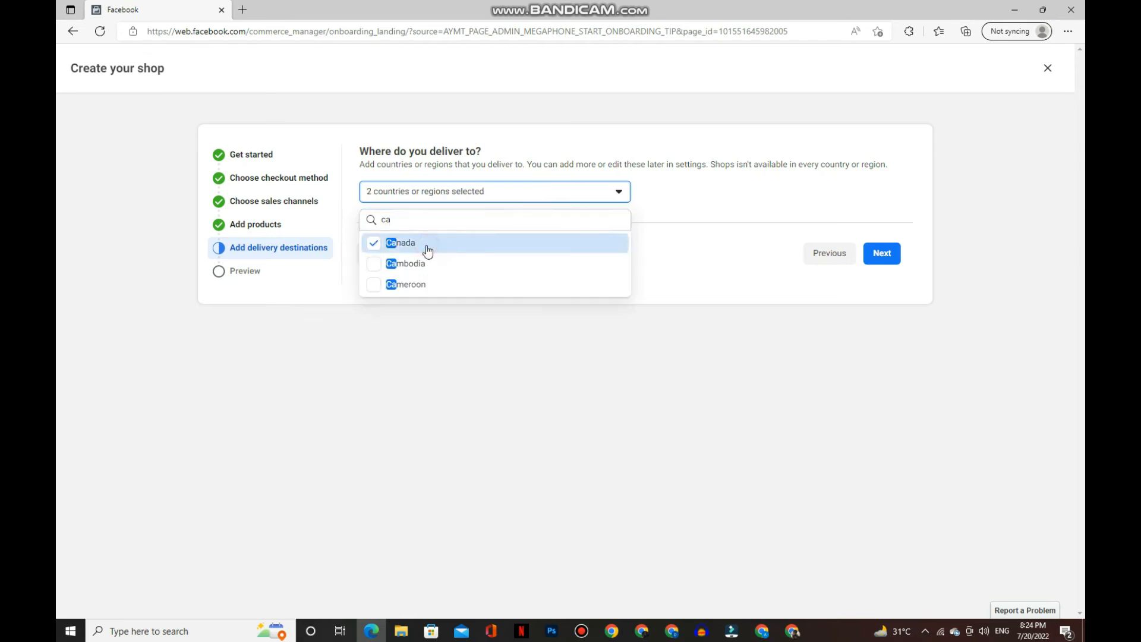
pyautogui.click(852, 299)
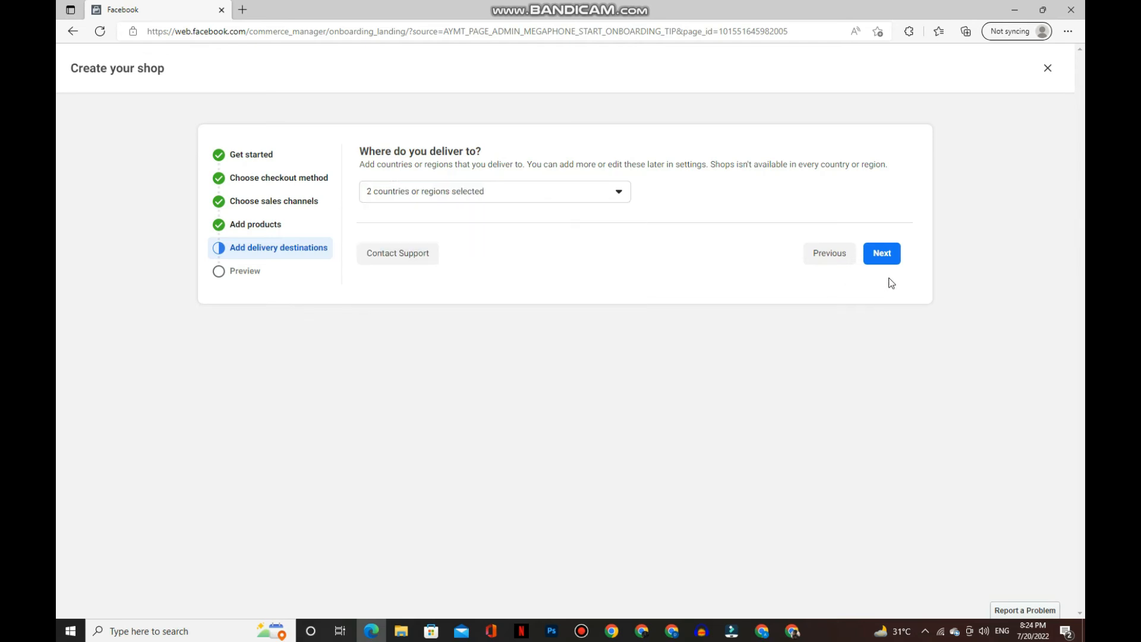
pyautogui.click(882, 254)
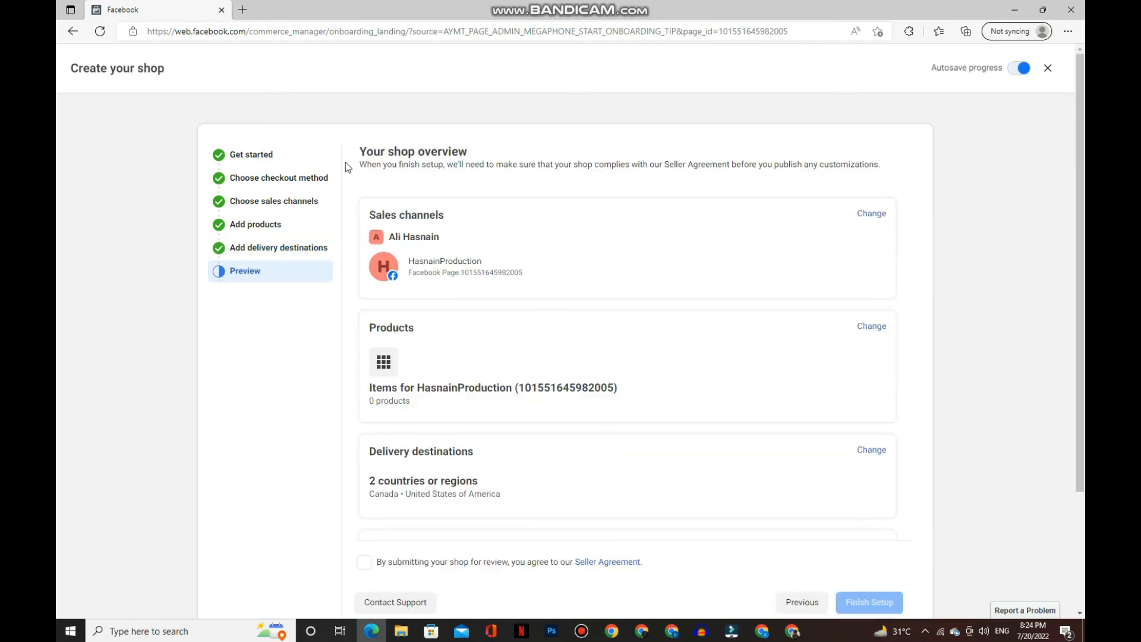
# - Review the shop preview, tick the Seller Agreement checkbox and choose Finish Setup
pyautogui.scroll(-3, 439, 292)
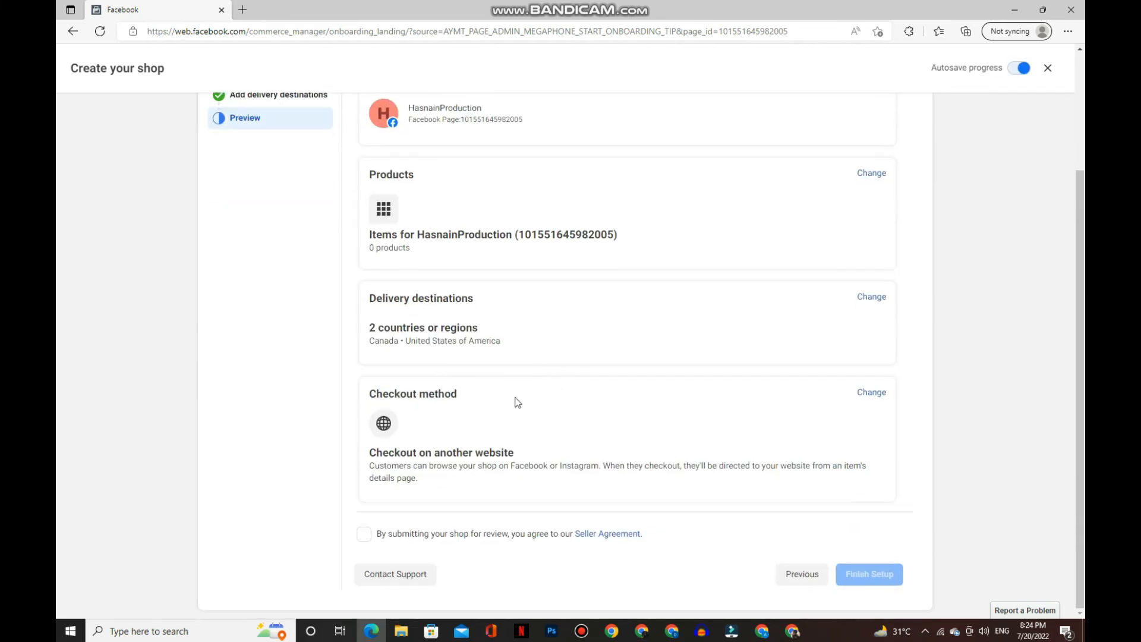
pyautogui.scroll(3, 458, 258)
pyautogui.scroll(-3, 446, 311)
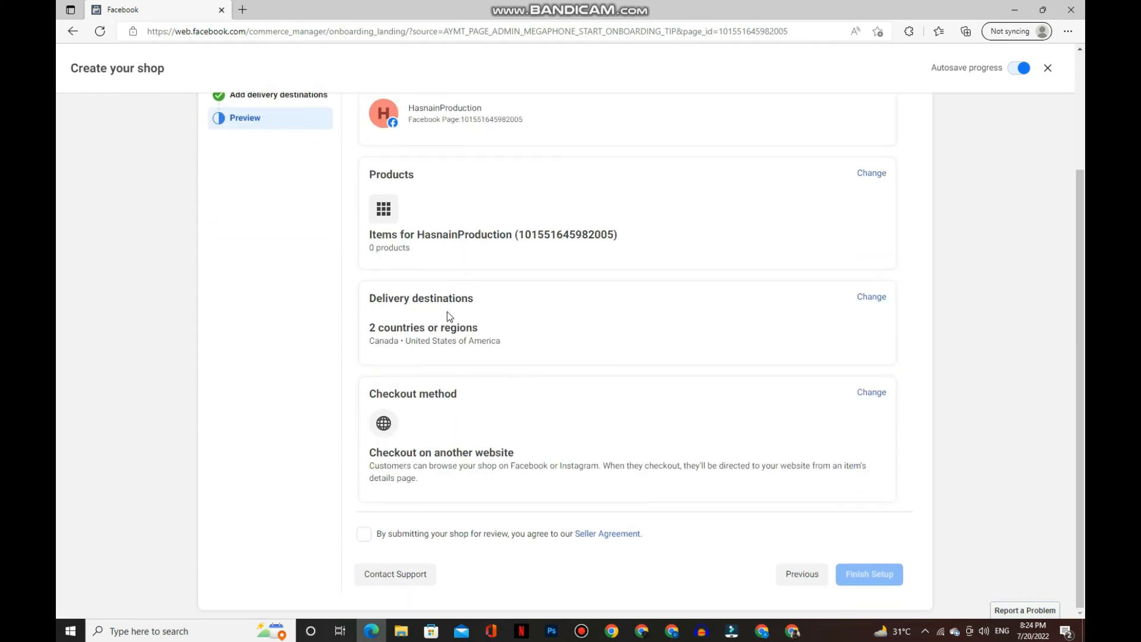
pyautogui.click(363, 533)
pyautogui.click(869, 574)
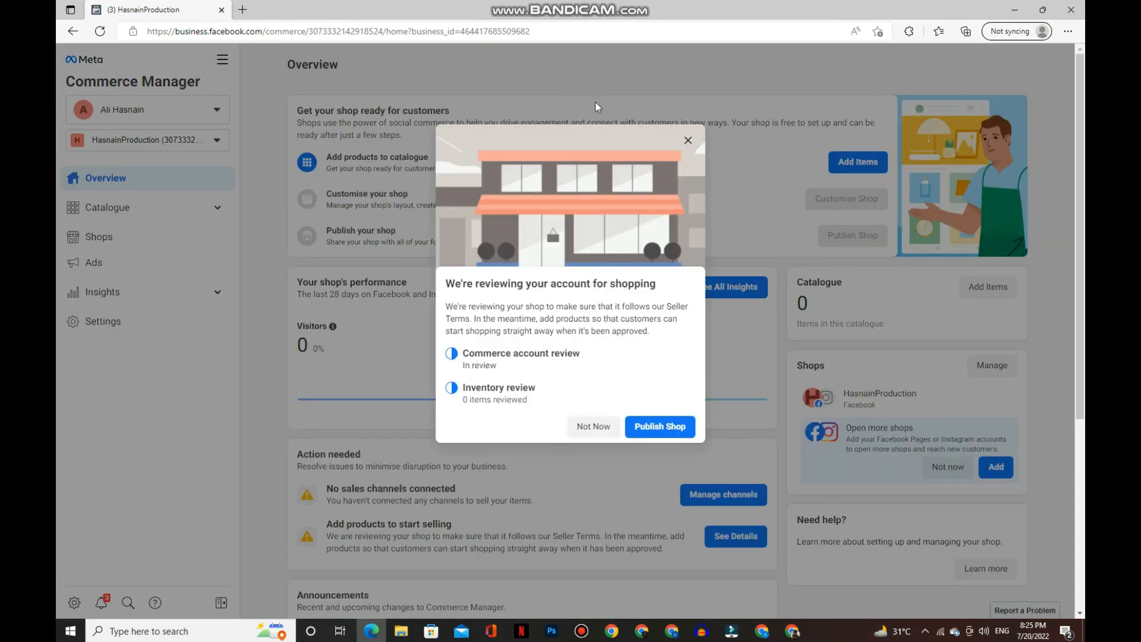
# - Choose Not Now on the account-review notice, then open Catalogue > Items in the sidebar
pyautogui.click(656, 429)
pyautogui.click(592, 427)
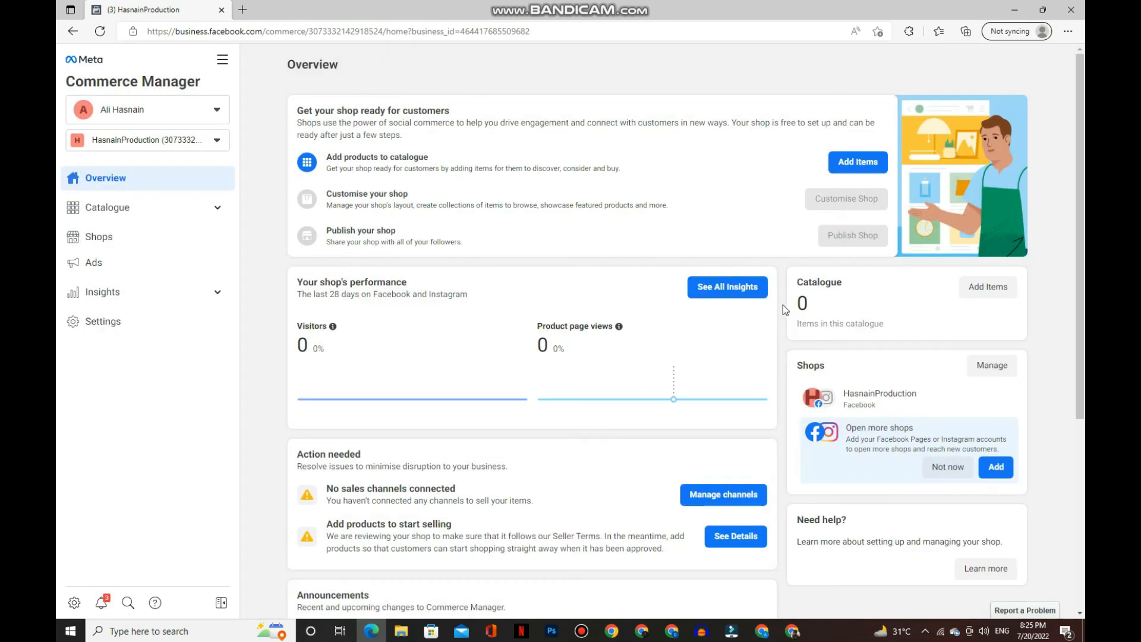
pyautogui.click(172, 217)
pyautogui.click(77, 235)
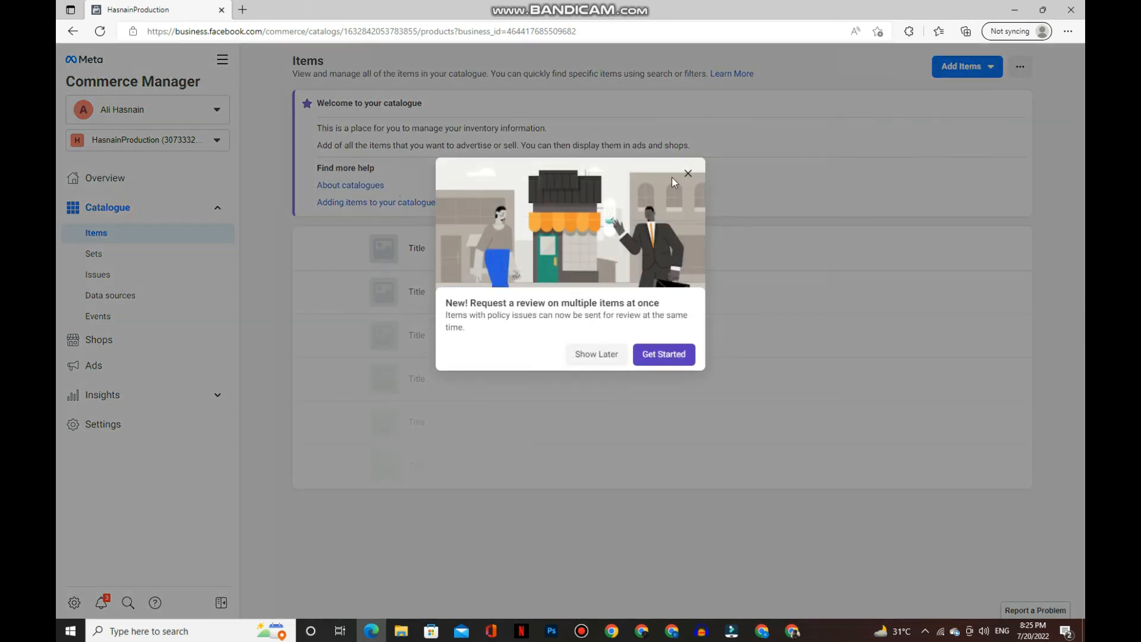
# - Close the review-request announcement, show the Add Items choices, and minimize the browser
pyautogui.click(687, 173)
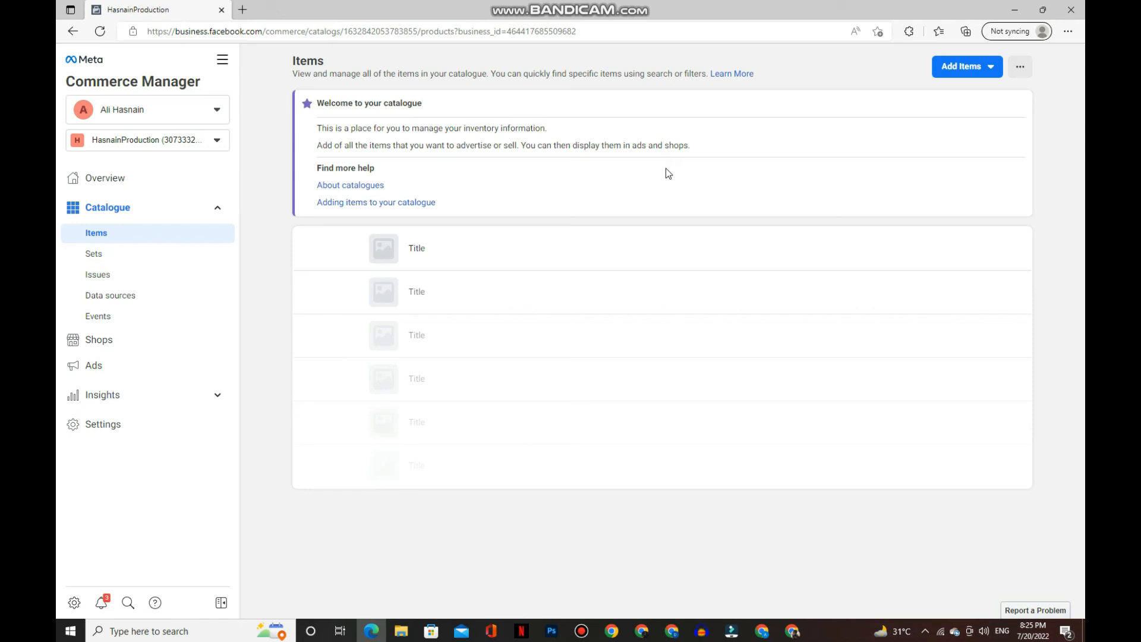
pyautogui.click(967, 70)
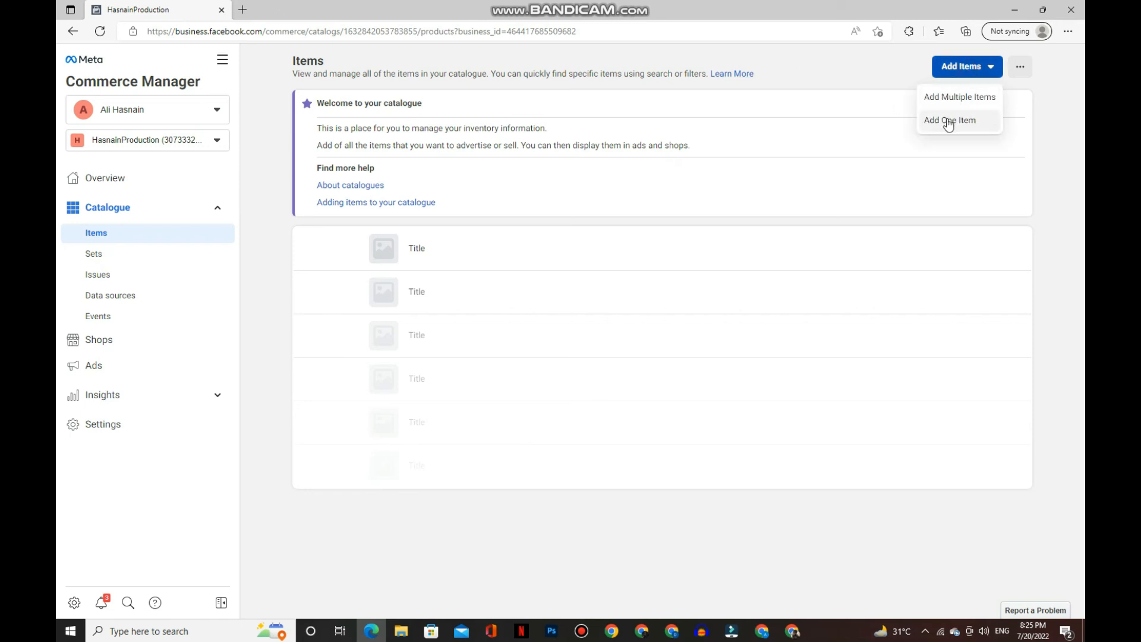
pyautogui.click(1026, 15)
# - Refresh the desktop three times from its context menu, then restore the browser window
pyautogui.rightClick(541, 28)
pyautogui.click(580, 62)
pyautogui.rightClick(567, 82)
pyautogui.click(587, 111)
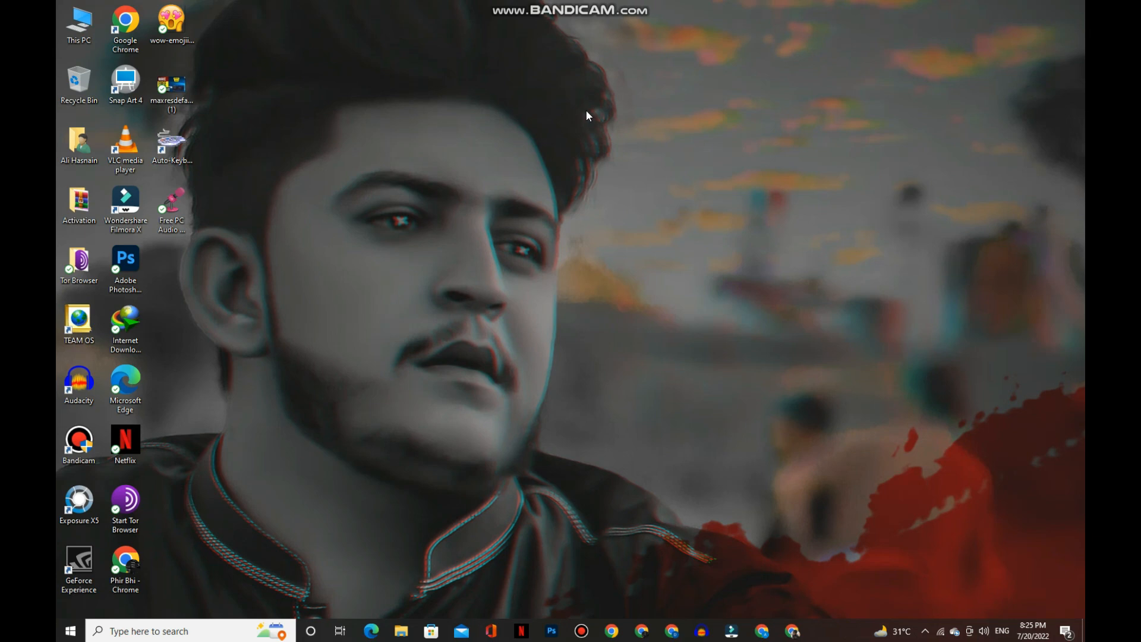
pyautogui.rightClick(595, 149)
pyautogui.click(612, 181)
pyautogui.click(370, 631)
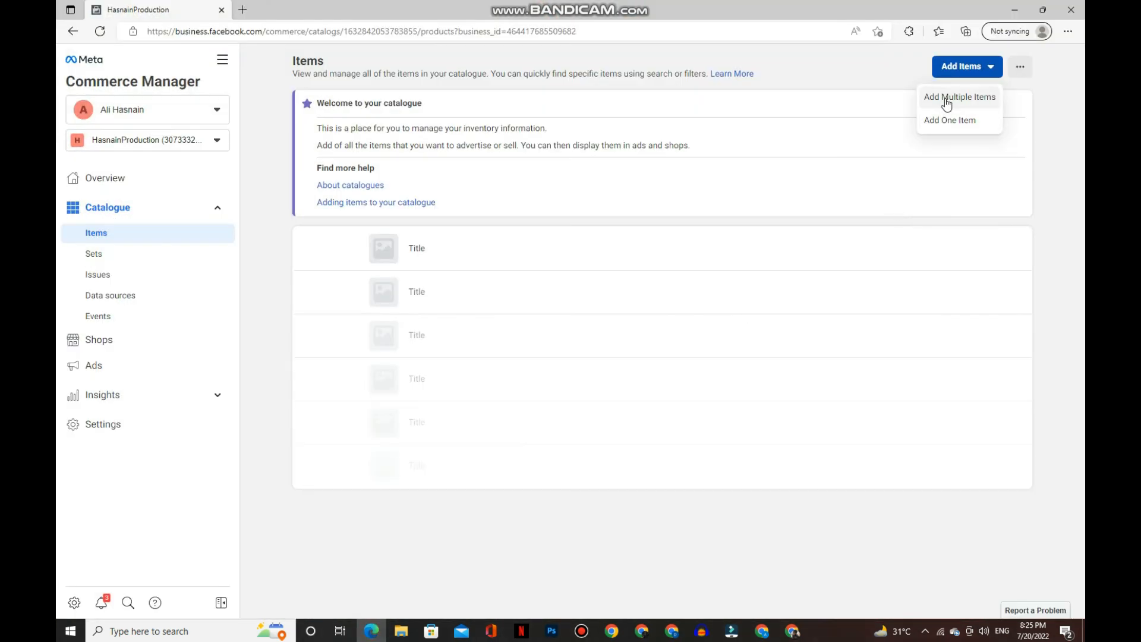